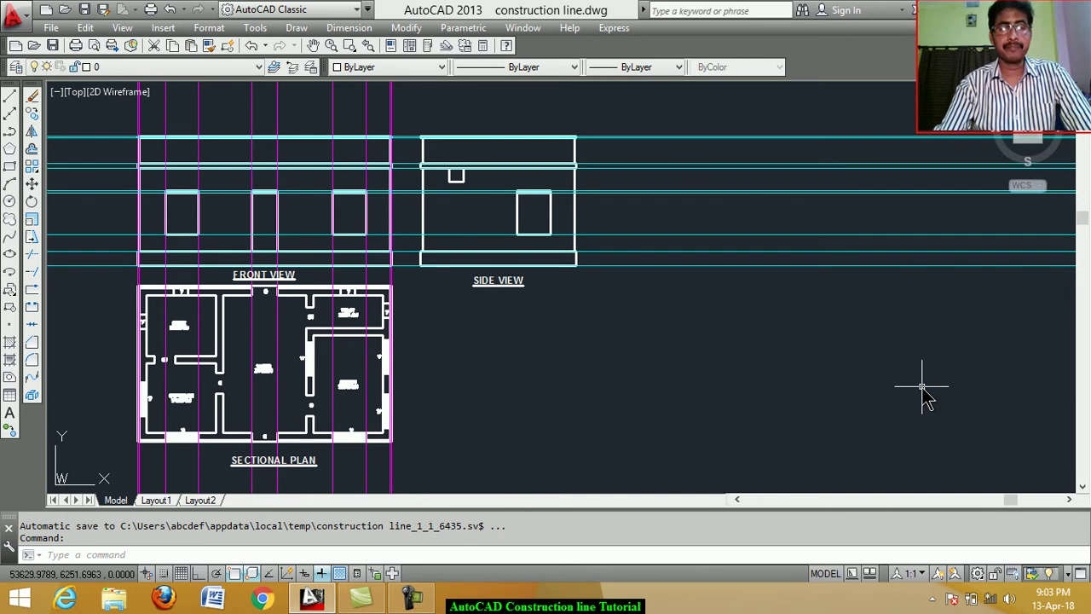
Turn Layer1 off and back on to compare the house views without and with their vertical and horizontal construction lines
{"action": "left_click", "coordinate": [259, 67]}
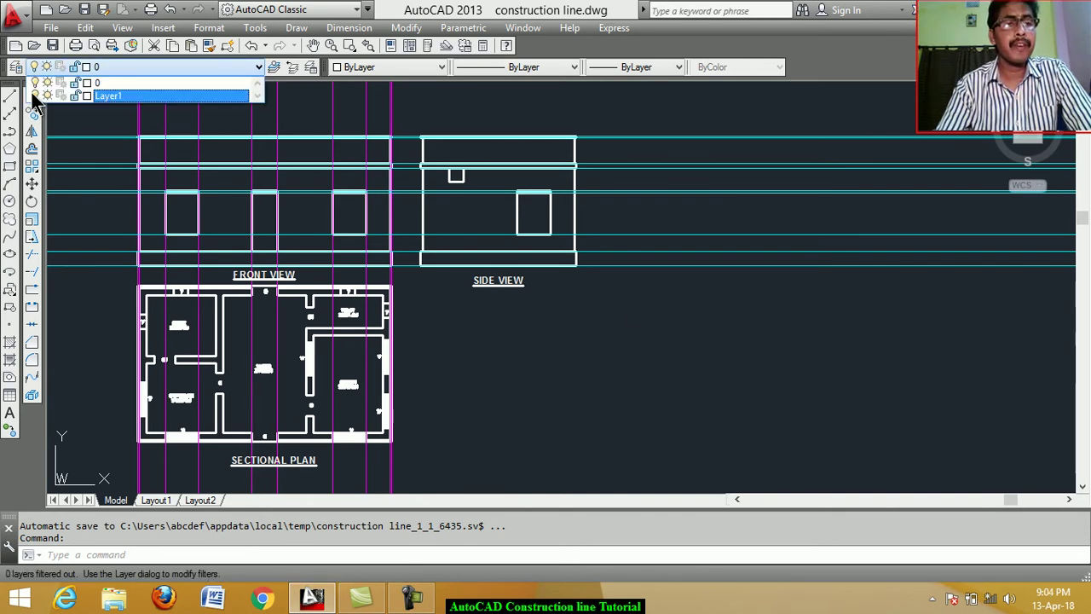
{"action": "left_click", "coordinate": [34, 96]}
{"action": "left_click", "coordinate": [430, 341]}
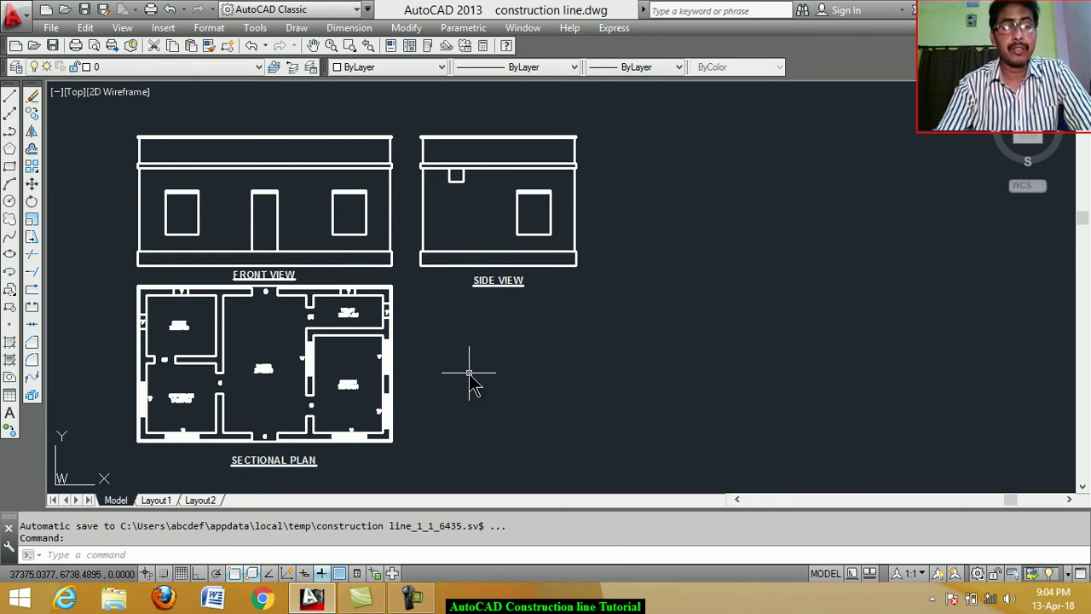
{"action": "left_click", "coordinate": [259, 68]}
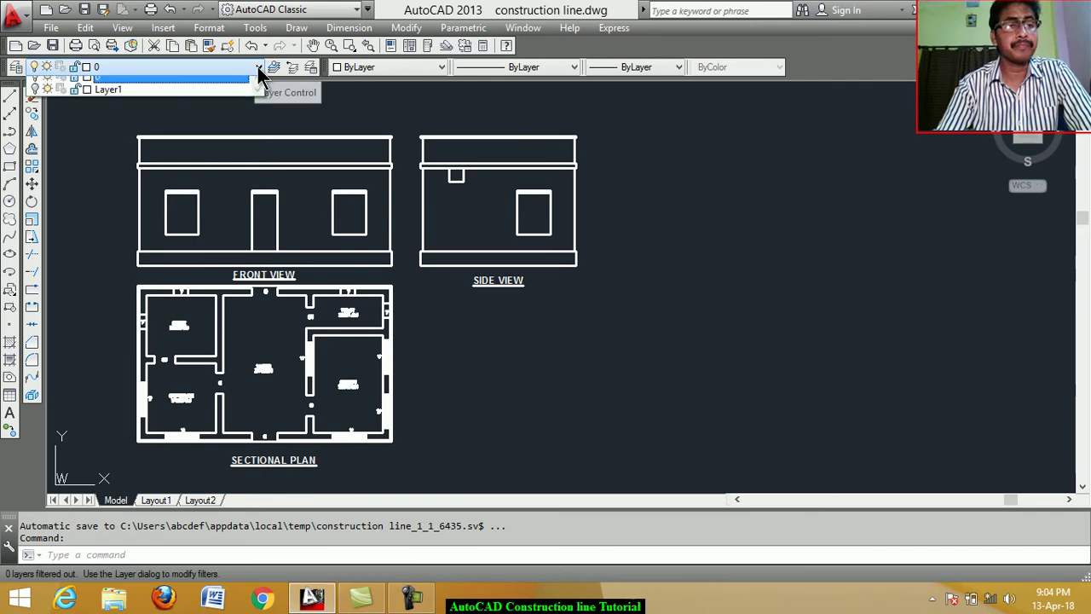
{"action": "left_click", "coordinate": [36, 96]}
{"action": "left_click", "coordinate": [70, 177]}
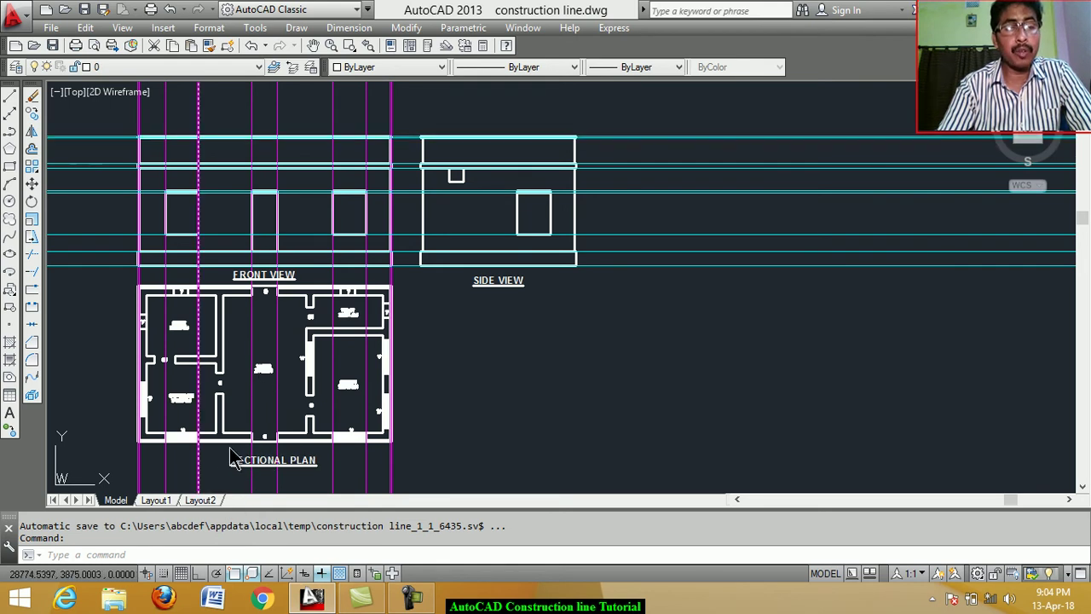
{"action": "left_click", "coordinate": [279, 139]}
{"action": "key", "text": "Escape"}
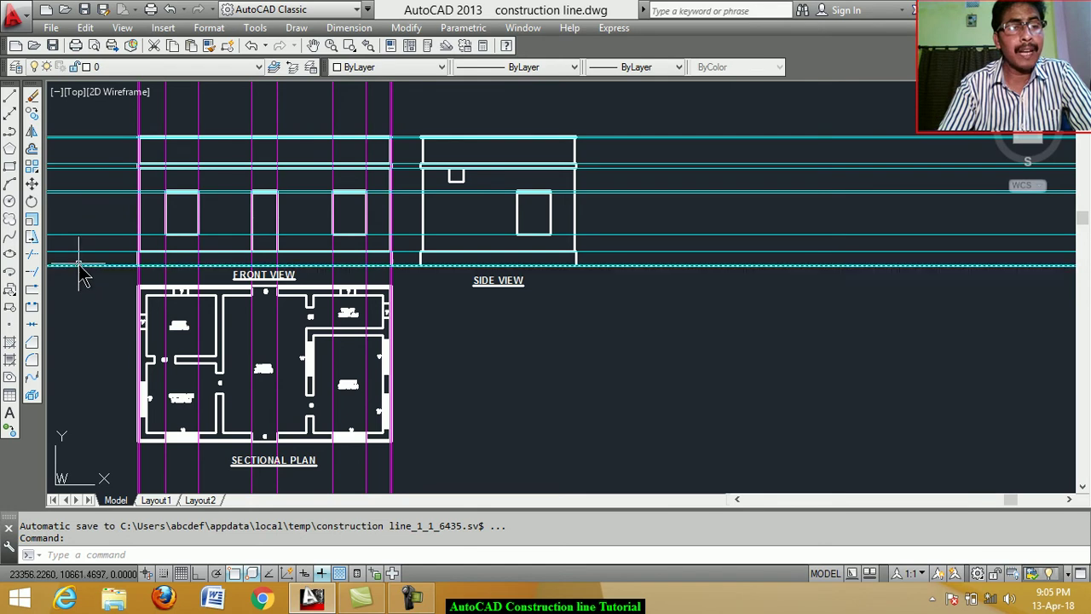
{"action": "left_click", "coordinate": [86, 137]}
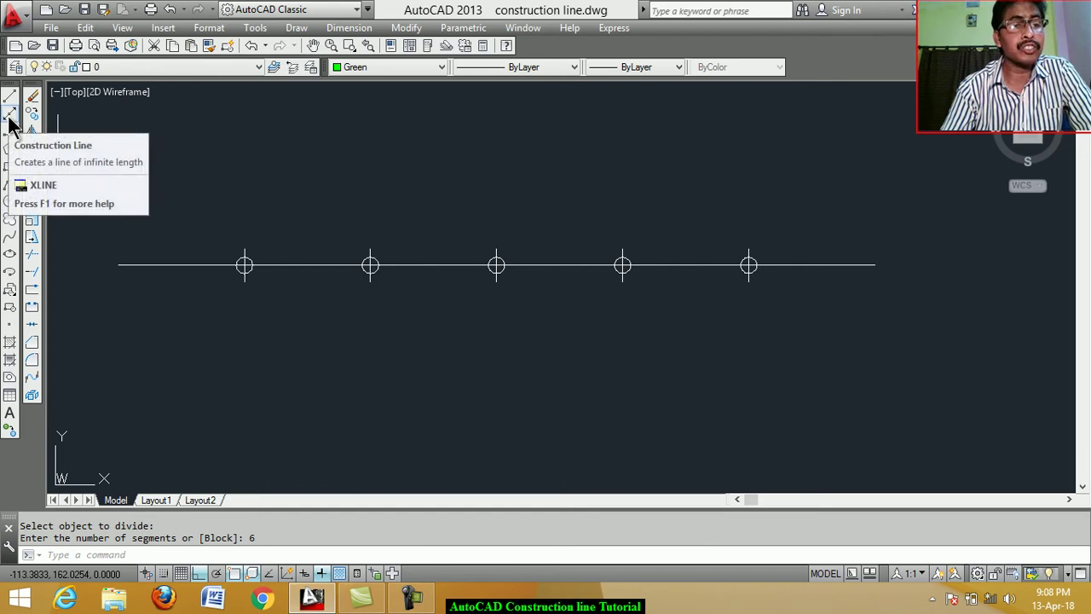
{"action": "left_click", "coordinate": [10, 117]}
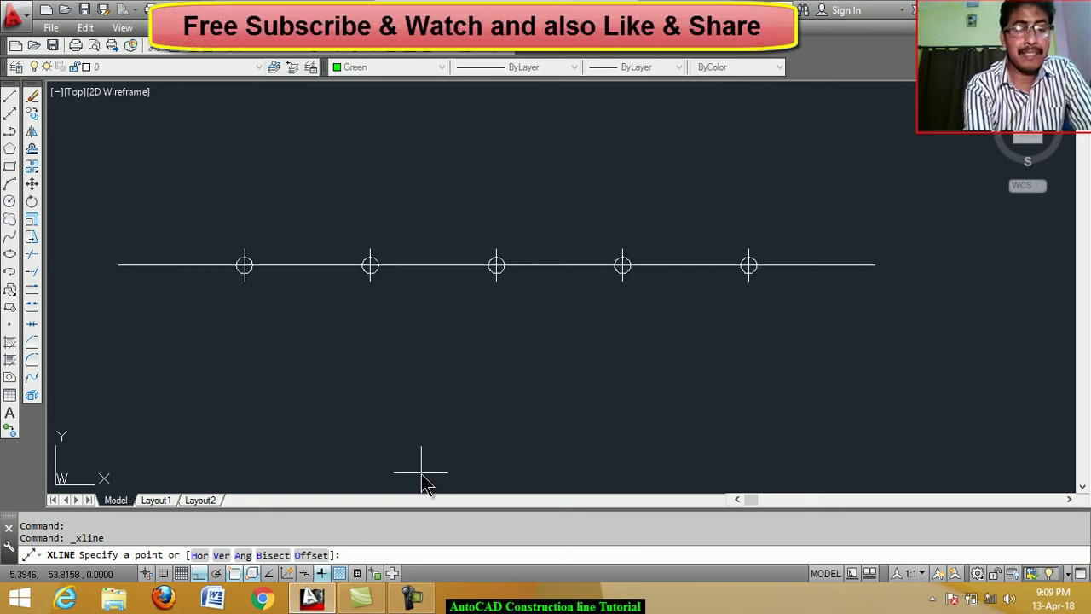
{"action": "key", "text": "Escape"}
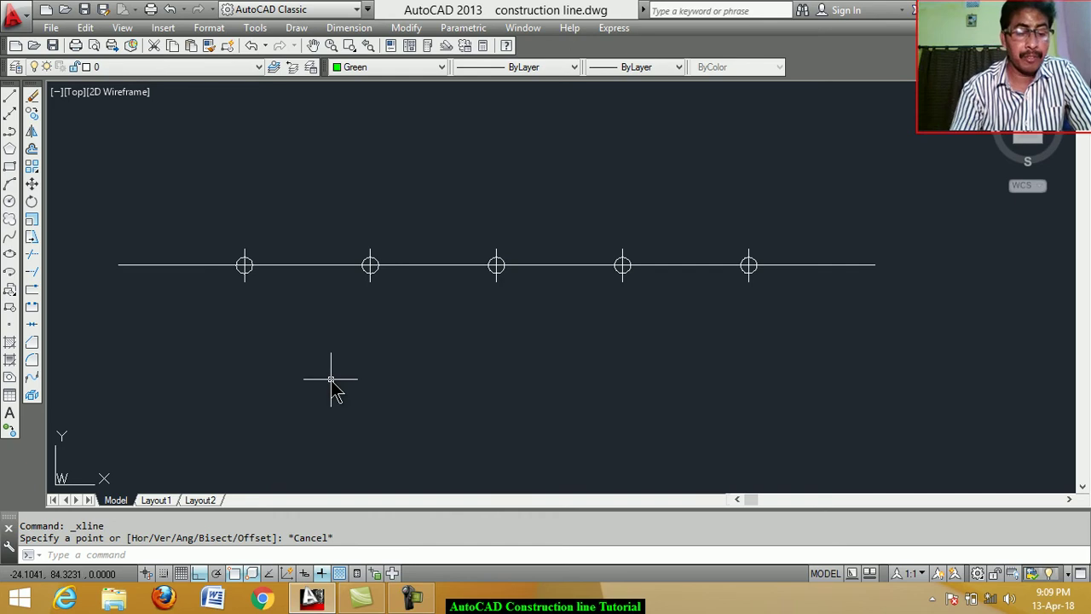
{"action": "type", "text": "xl"}
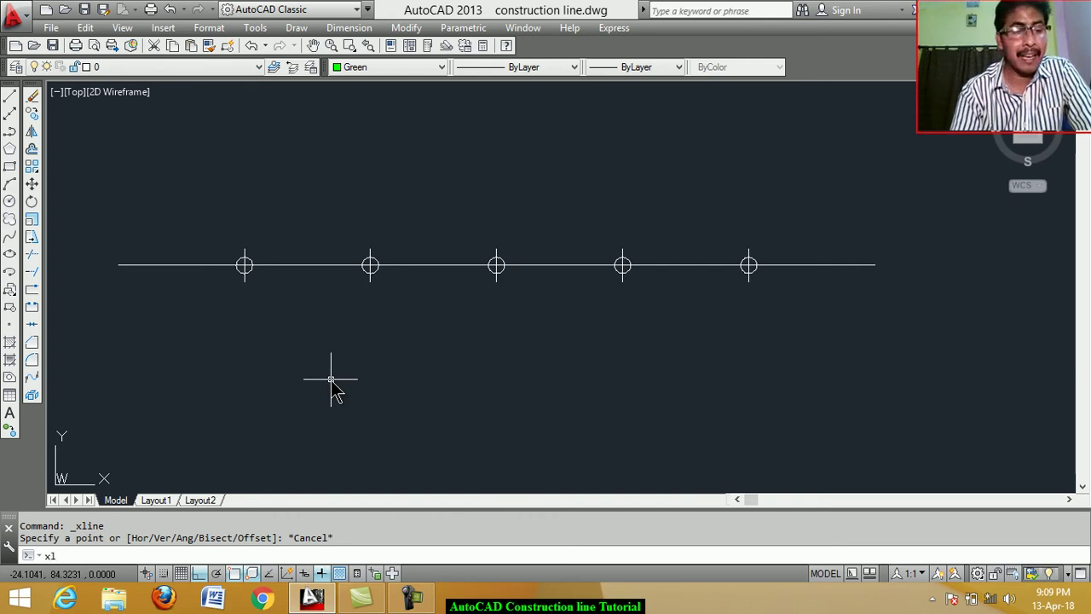
{"action": "key", "text": "Return"}
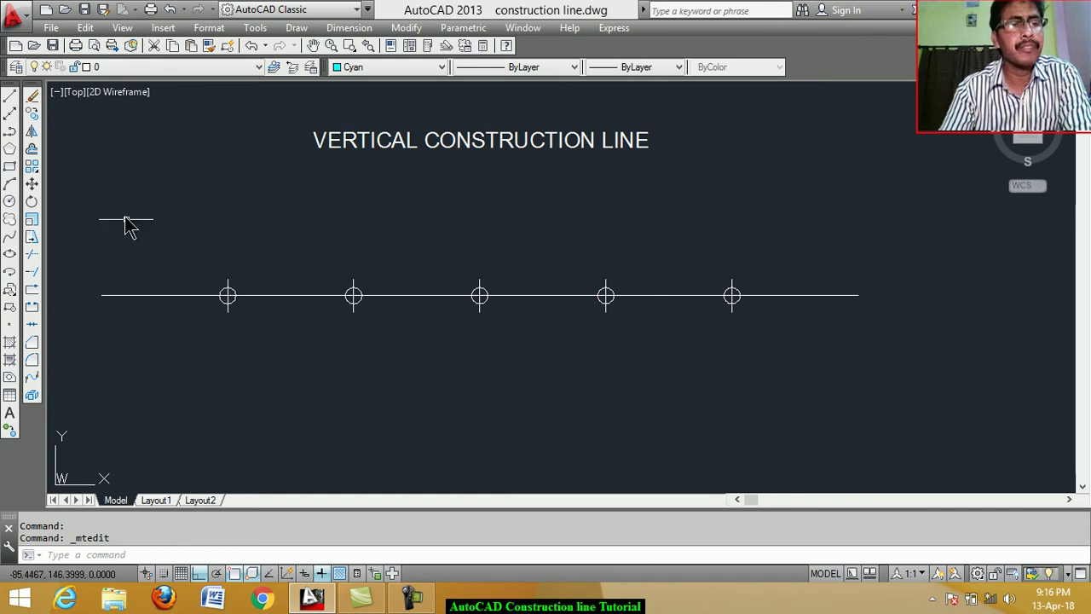
Draw vertical construction lines through both endpoints and all five division points of the horizontal line
{"action": "left_click", "coordinate": [8, 116]}
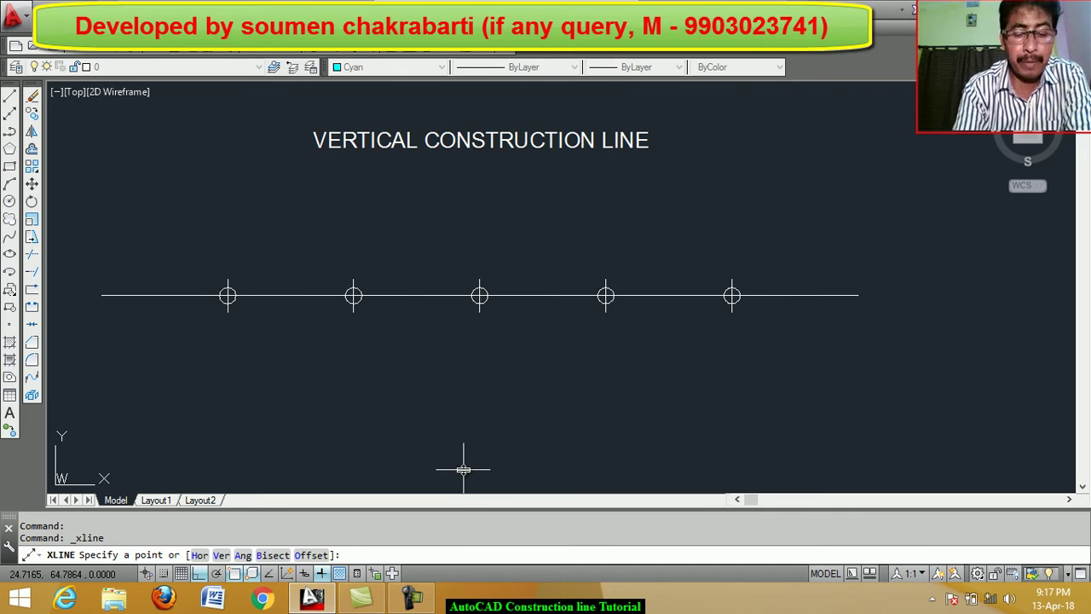
{"action": "type", "text": "v"}
{"action": "key", "text": "Return"}
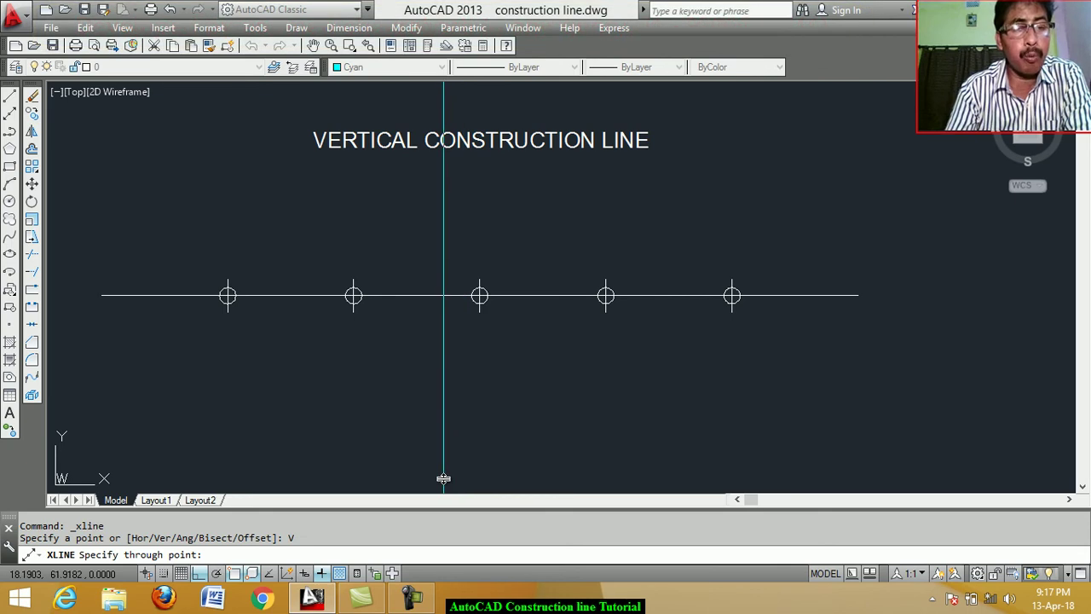
{"action": "left_click", "coordinate": [100, 295]}
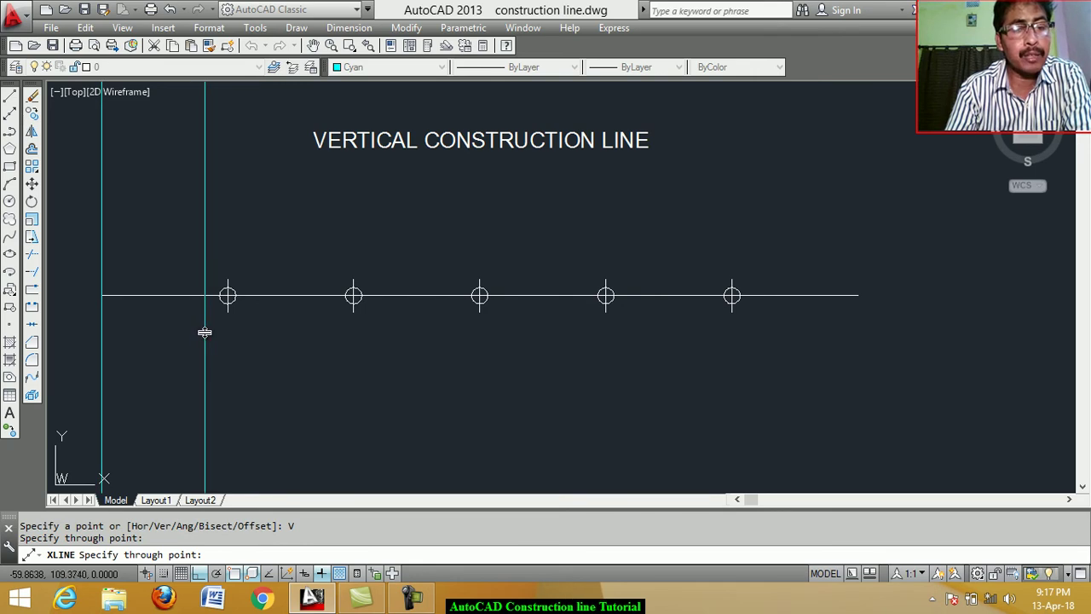
{"action": "left_click", "coordinate": [227, 296]}
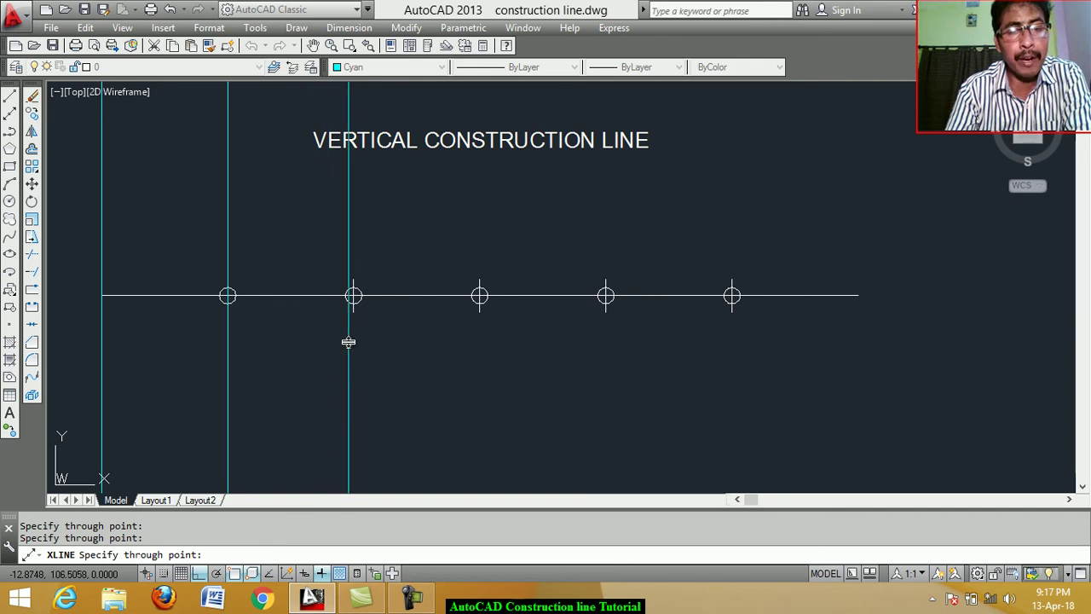
{"action": "left_click", "coordinate": [354, 295]}
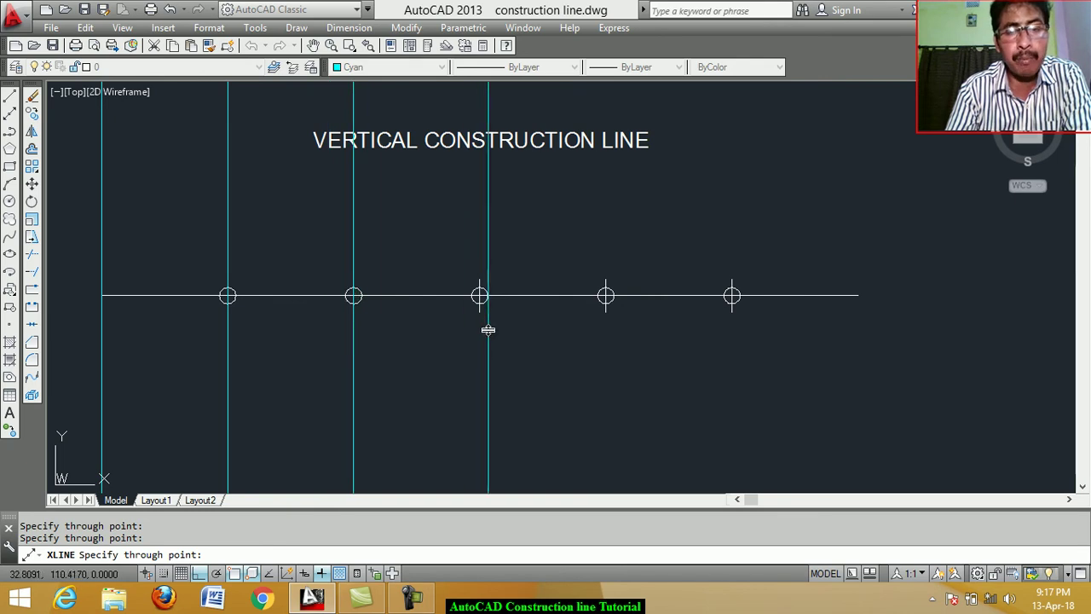
{"action": "left_click", "coordinate": [479, 295]}
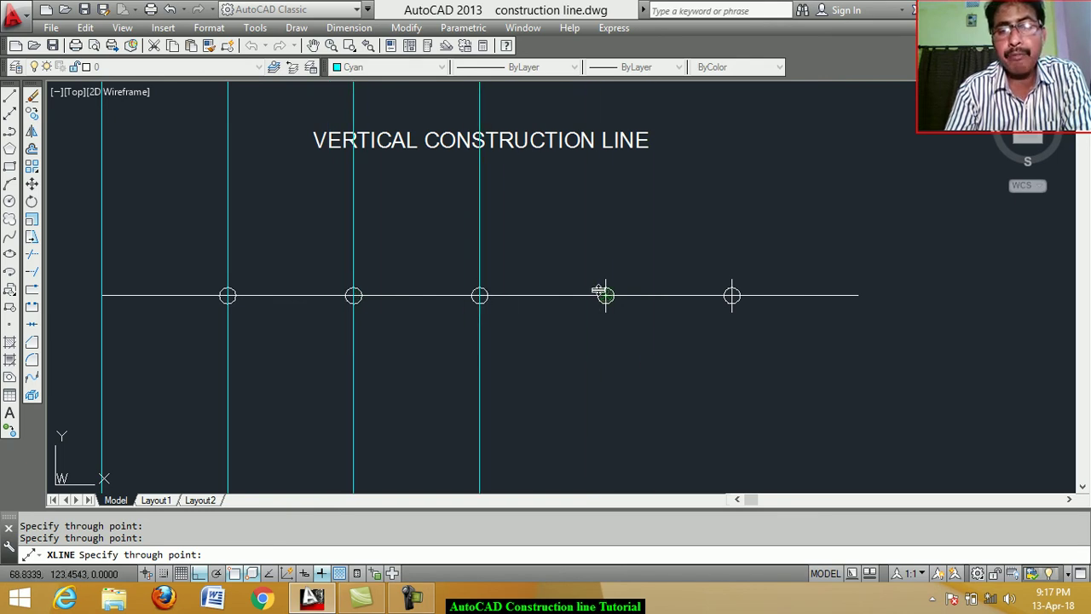
{"action": "left_click", "coordinate": [605, 296]}
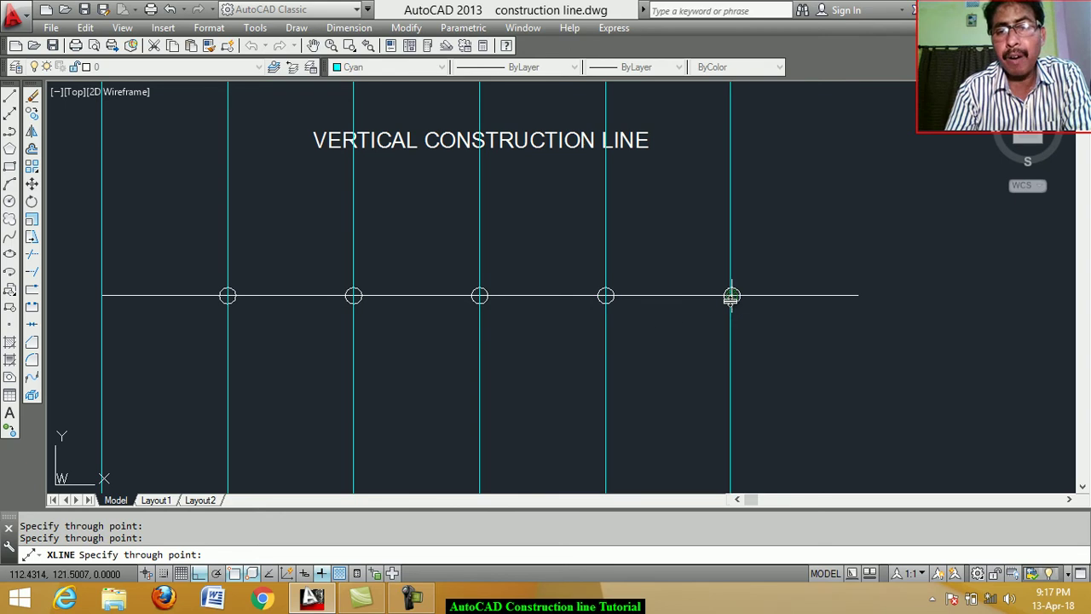
{"action": "left_click", "coordinate": [731, 296]}
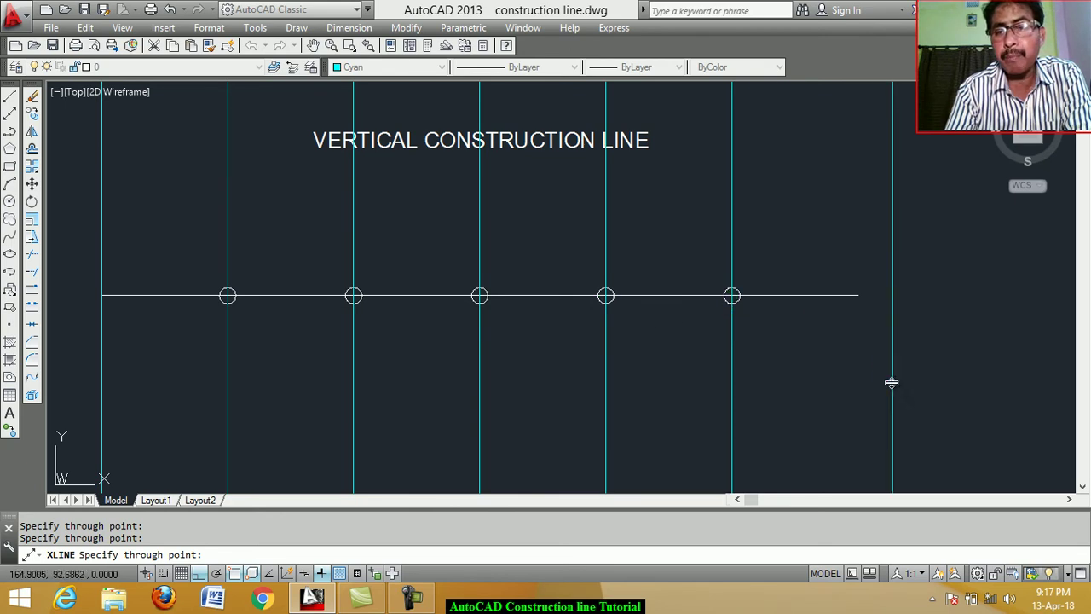
{"action": "left_click", "coordinate": [858, 296]}
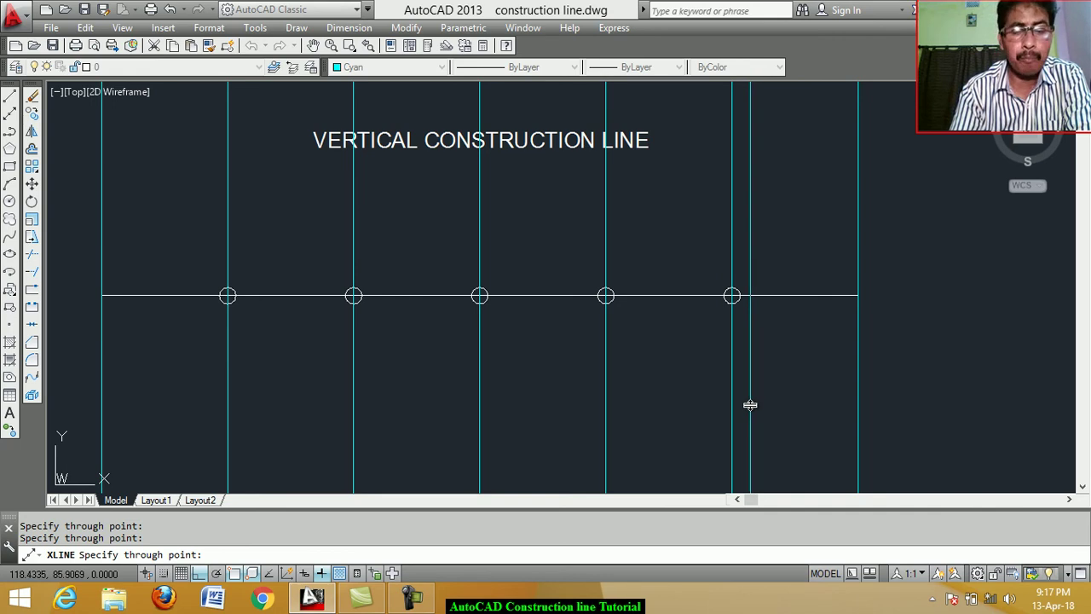
{"action": "key", "text": "Return"}
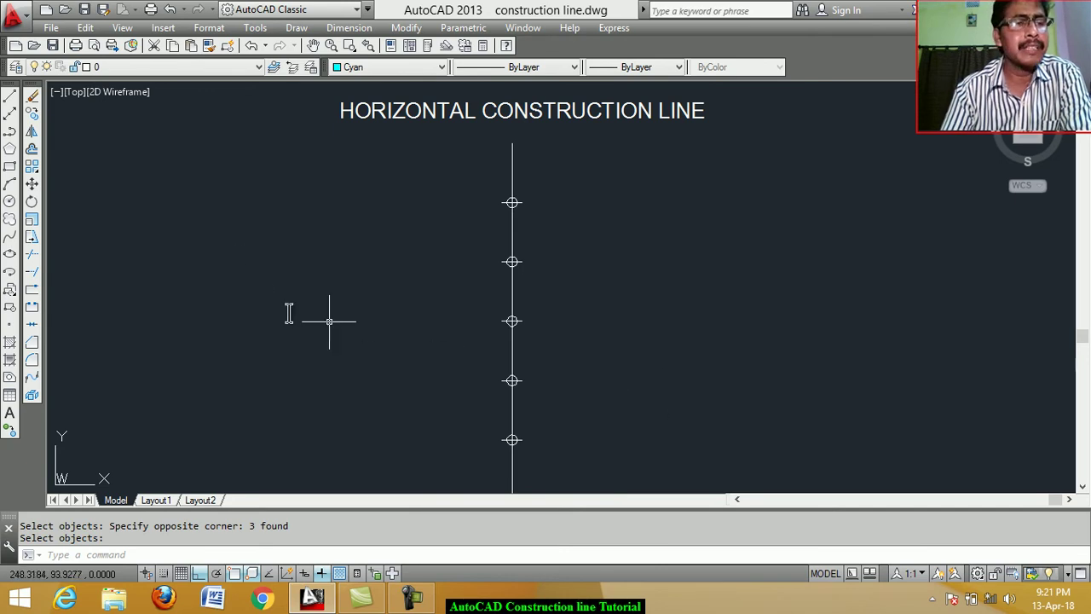
Draw horizontal construction lines through the vertical line's top endpoint and its three uppermost division points
{"action": "left_click", "coordinate": [11, 114]}
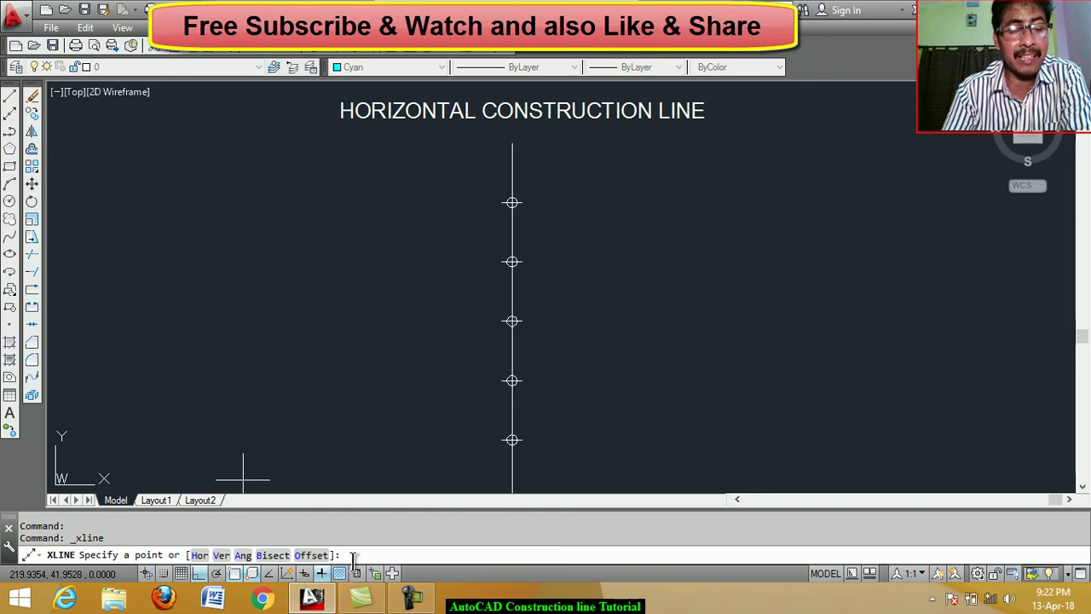
{"action": "type", "text": "H"}
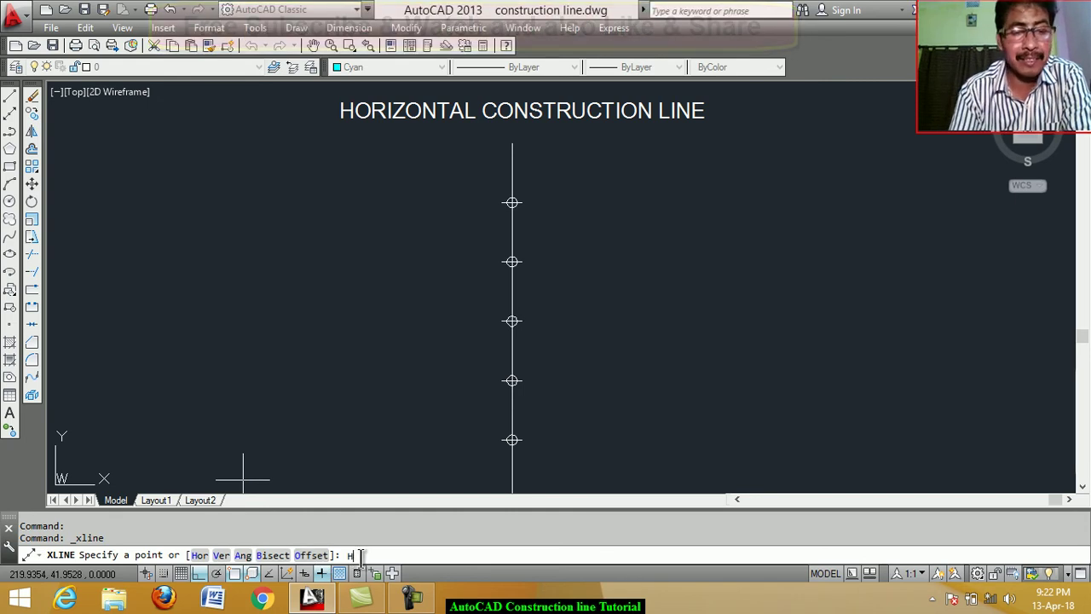
{"action": "key", "text": "Return"}
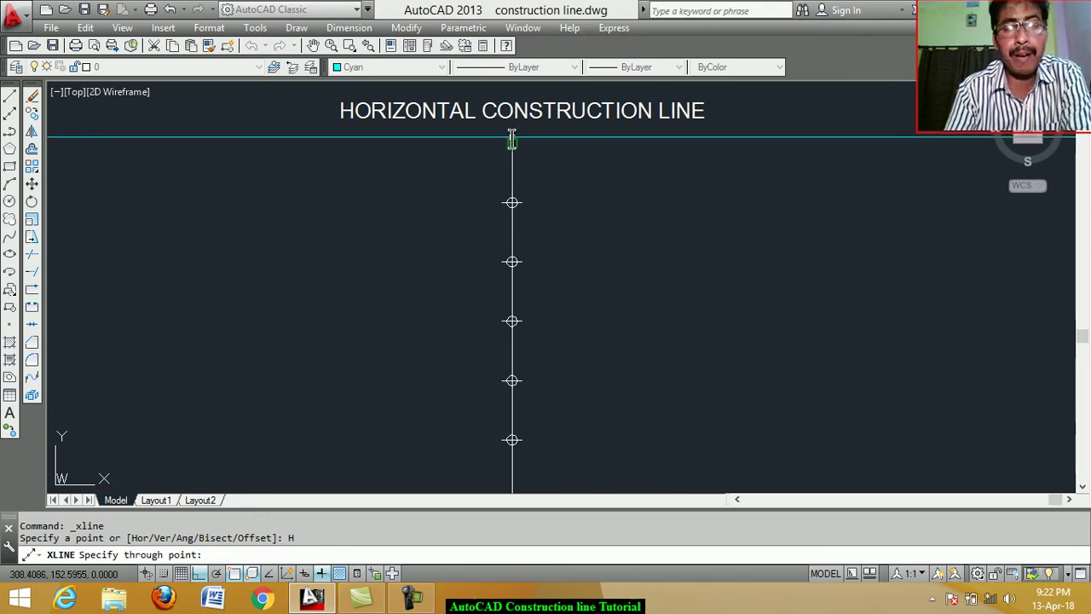
{"action": "left_click", "coordinate": [512, 144]}
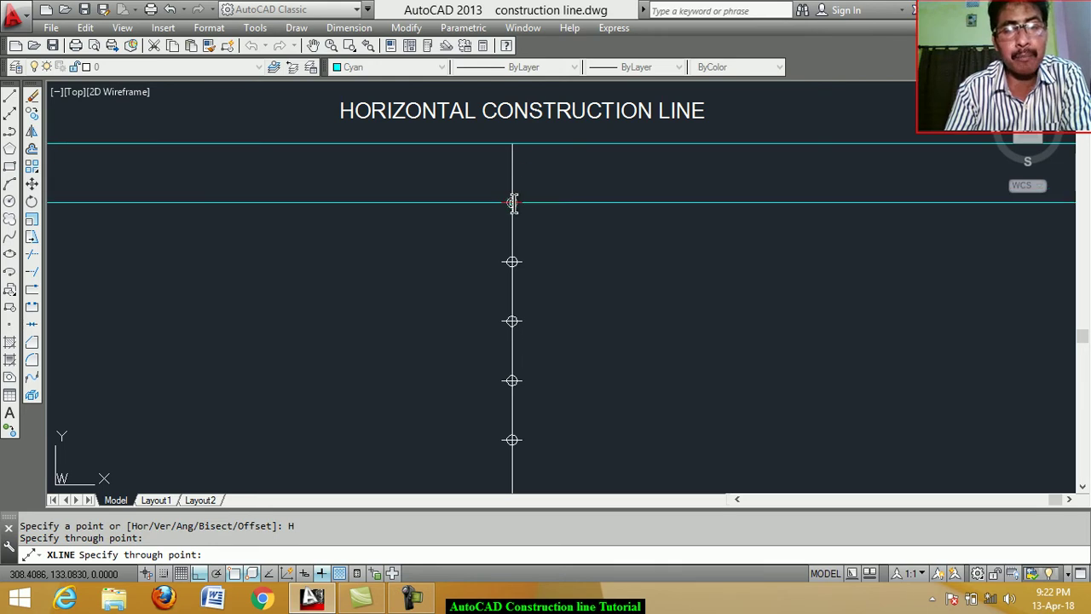
{"action": "left_click", "coordinate": [513, 202]}
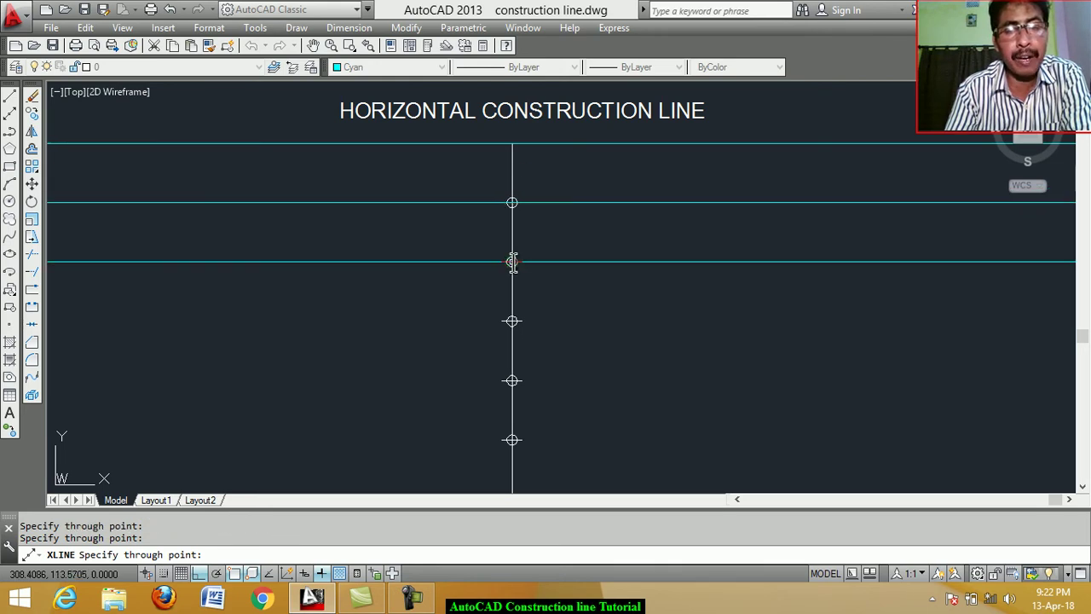
{"action": "left_click", "coordinate": [512, 261]}
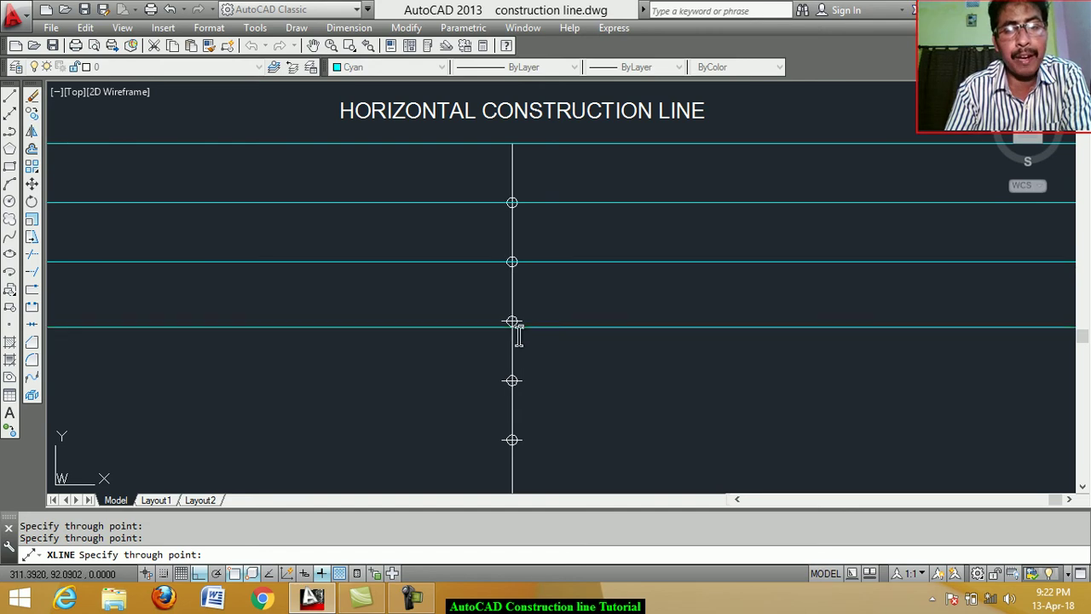
{"action": "left_click", "coordinate": [512, 321]}
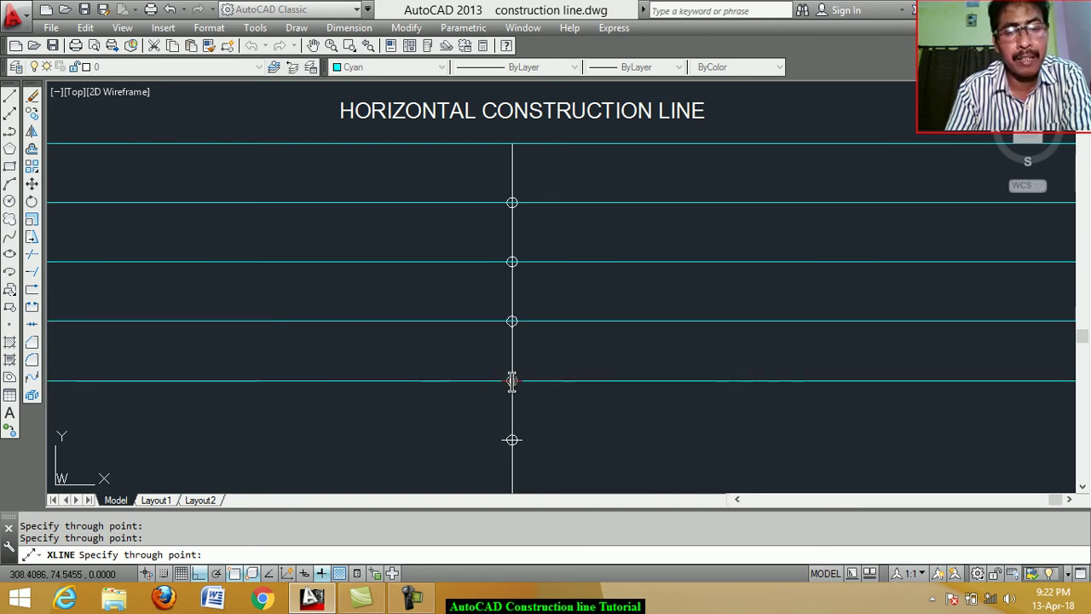
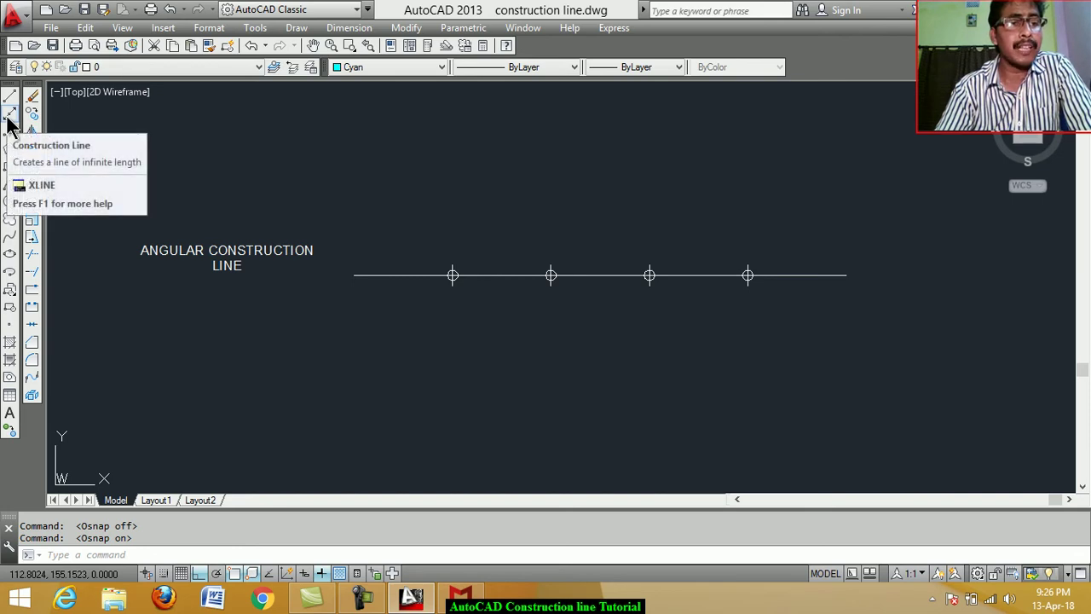
Draw 30-degree construction lines through both endpoints and all four division points of the horizontal line
{"action": "left_click", "coordinate": [10, 115]}
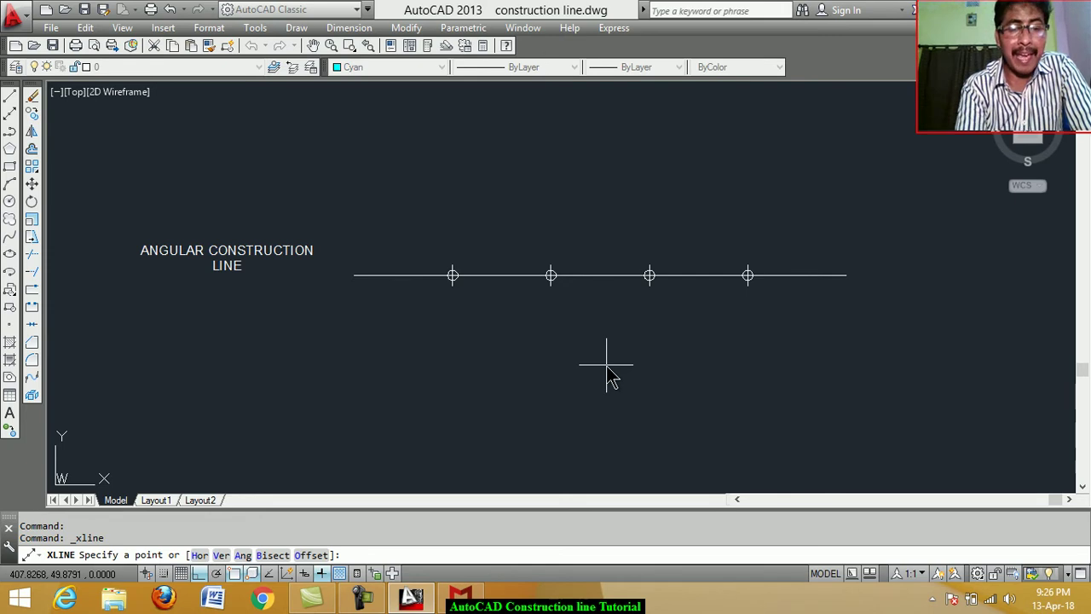
{"action": "key", "text": "Return"}
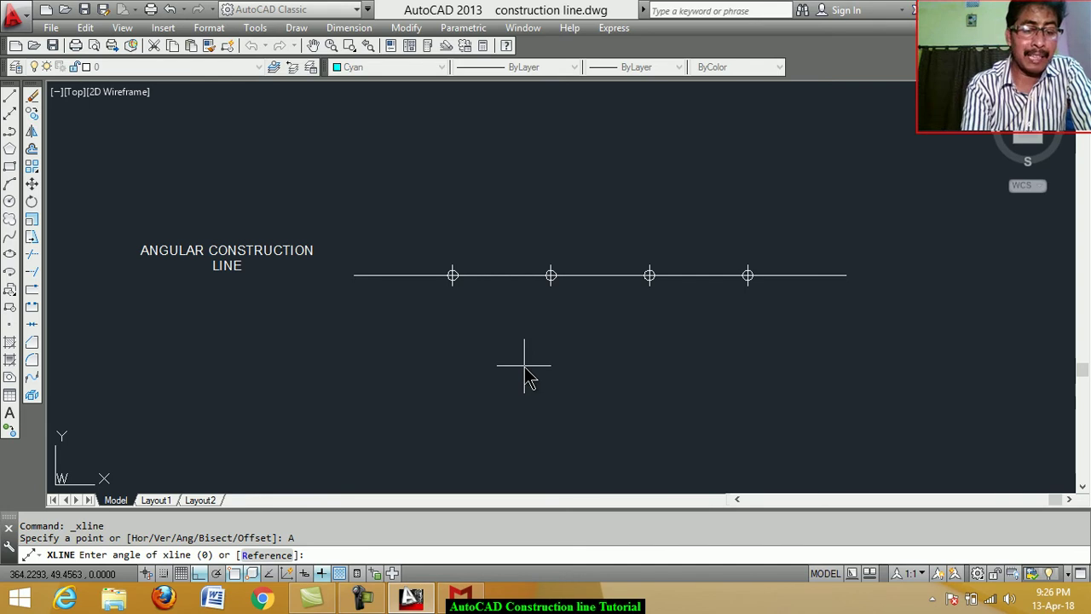
{"action": "type", "text": "3"}
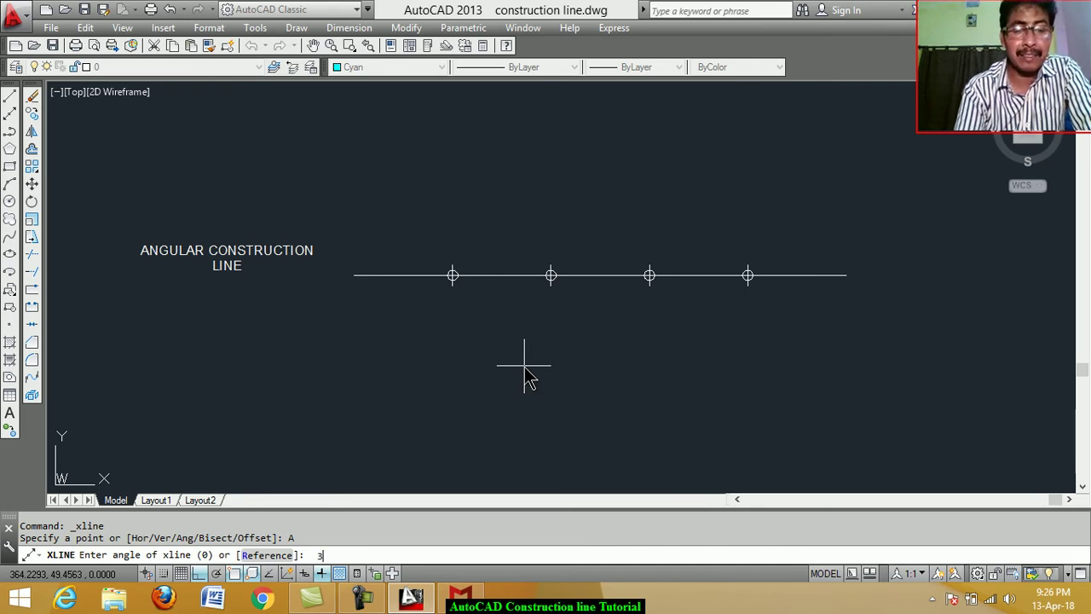
{"action": "type", "text": "0"}
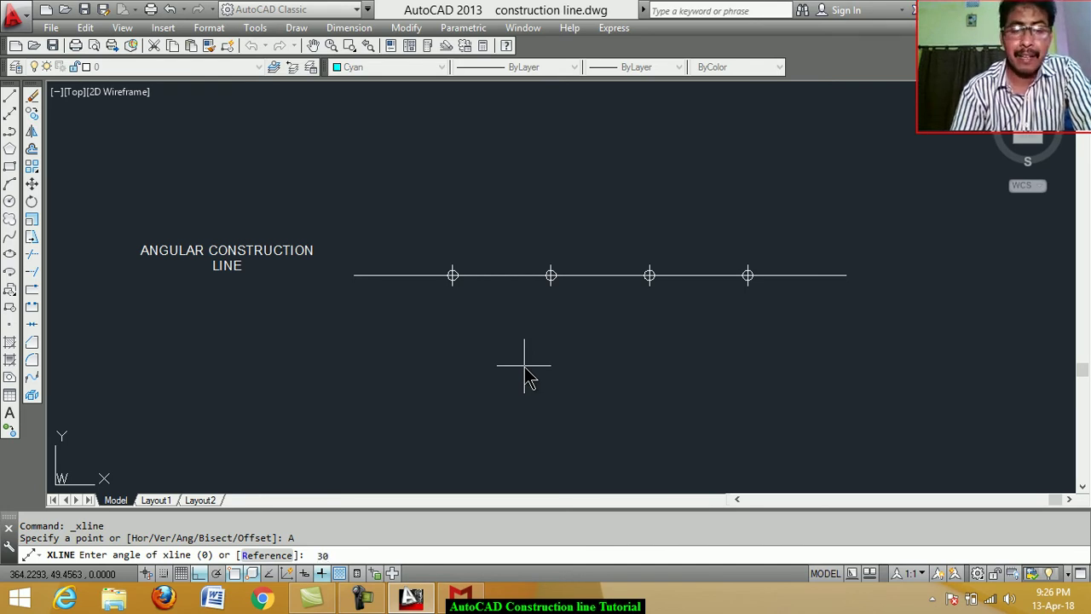
{"action": "key", "text": "Return"}
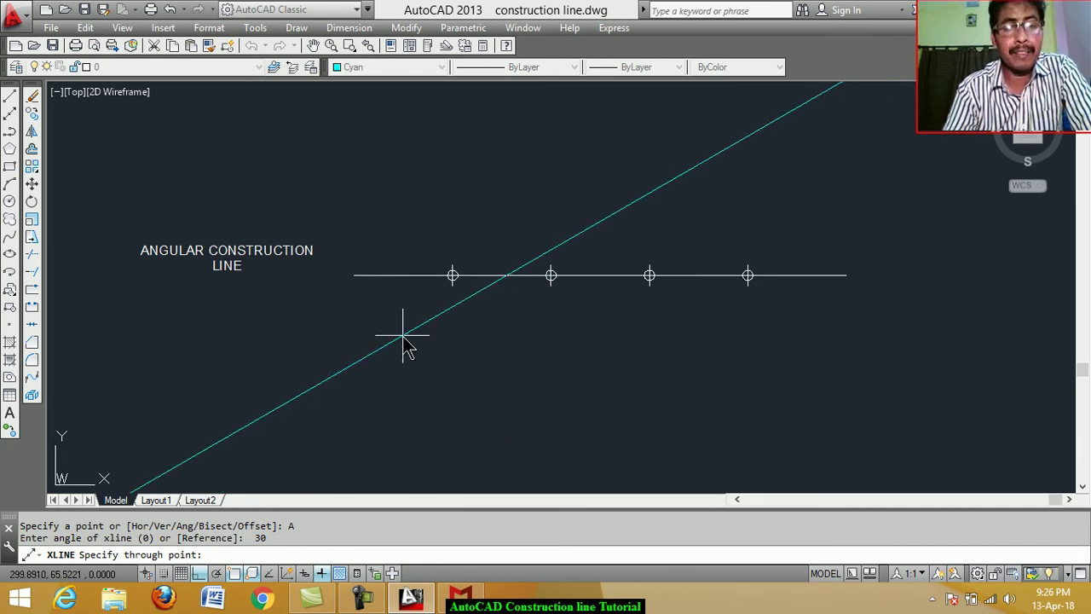
{"action": "left_click", "coordinate": [355, 275]}
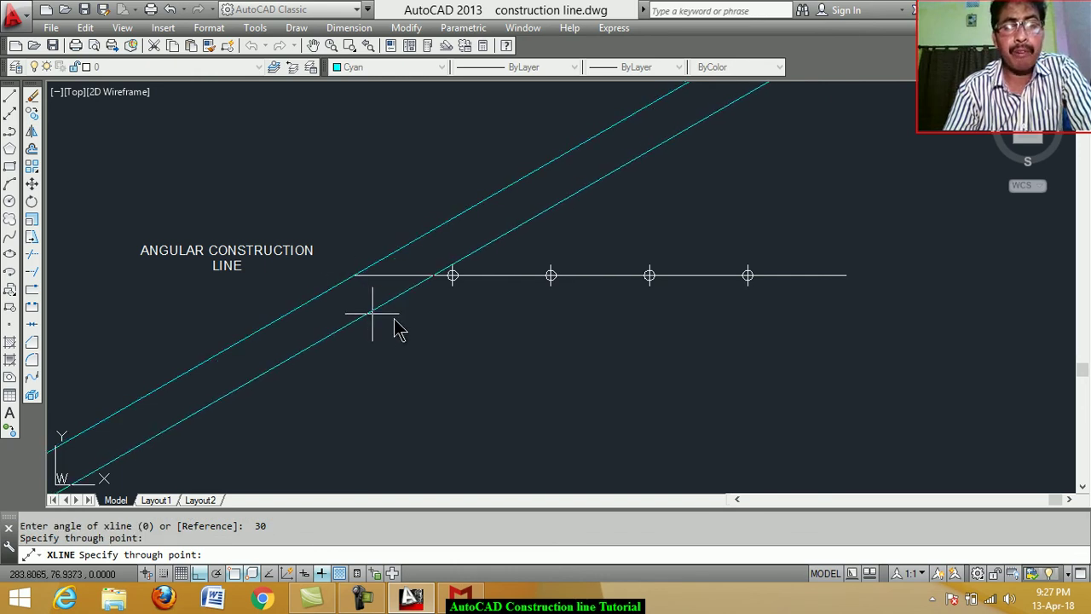
{"action": "left_click", "coordinate": [453, 275]}
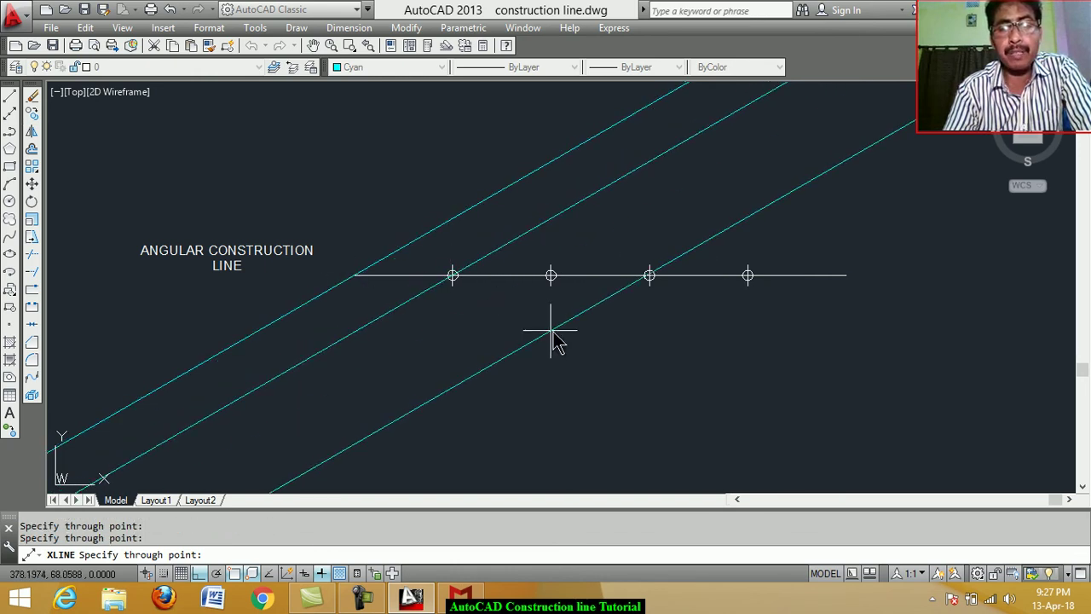
{"action": "left_click", "coordinate": [550, 275]}
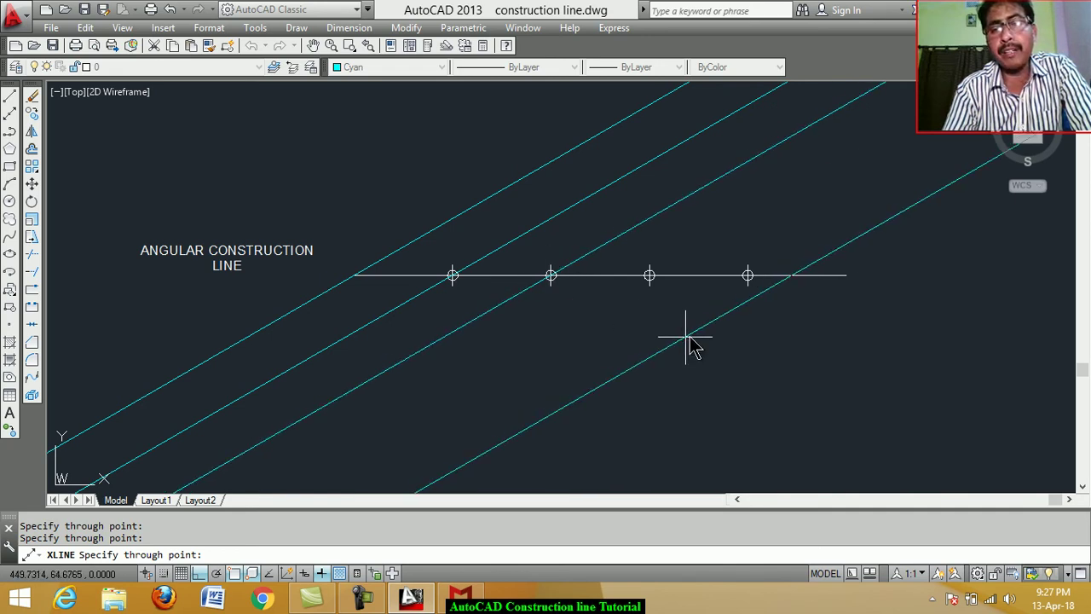
{"action": "left_click", "coordinate": [649, 275]}
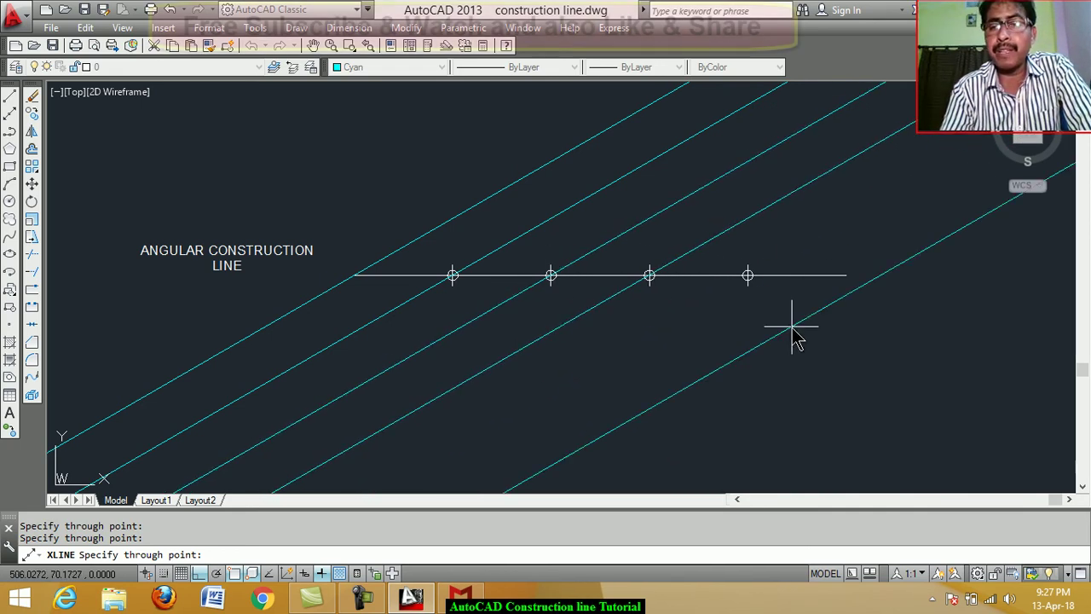
{"action": "left_click", "coordinate": [748, 276]}
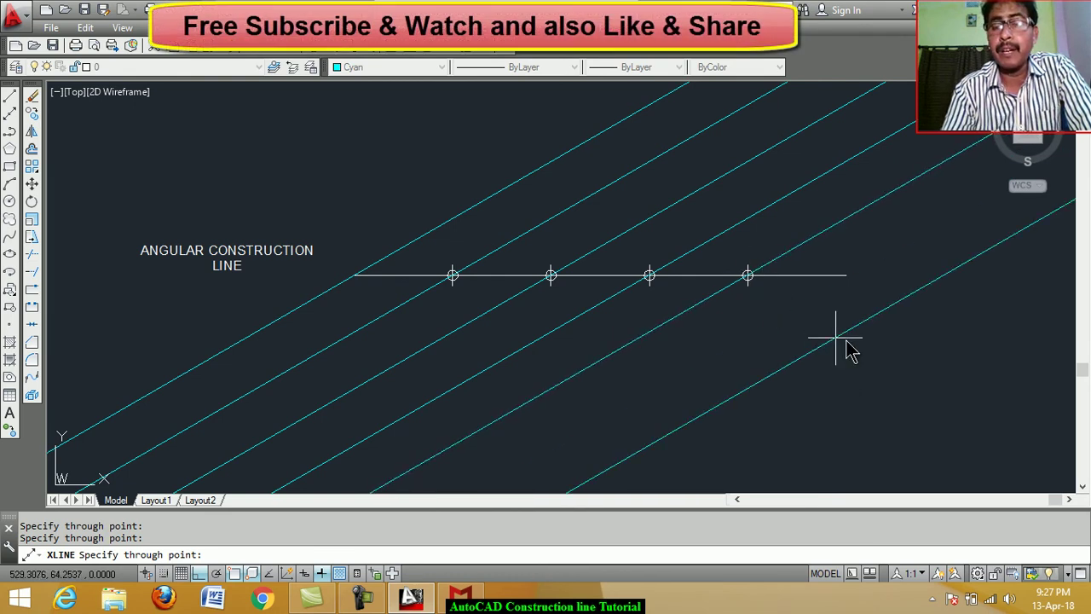
{"action": "left_click", "coordinate": [844, 276]}
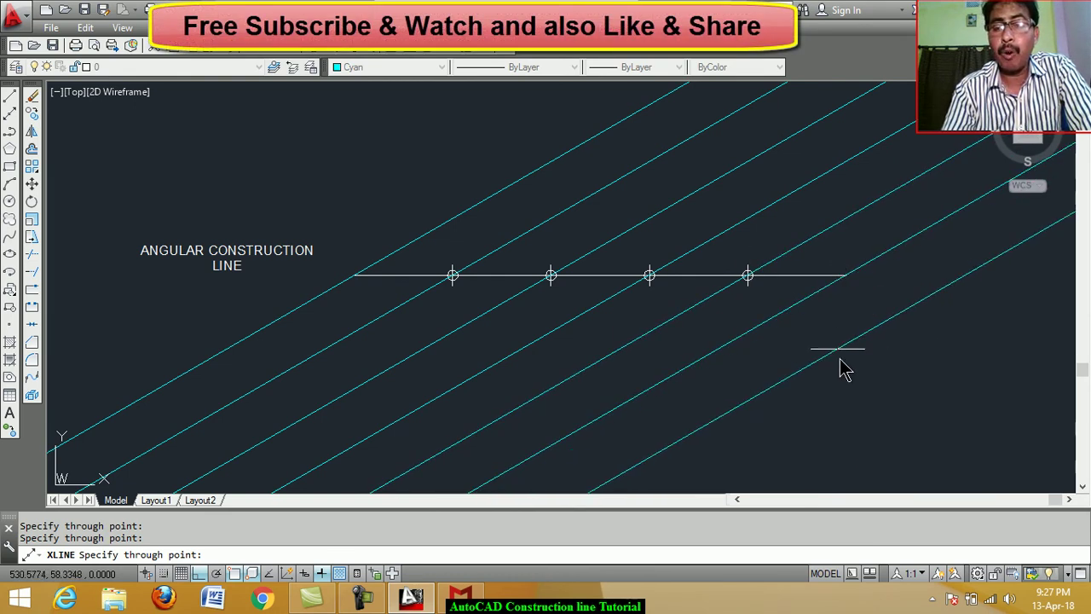
{"action": "key", "text": "Return"}
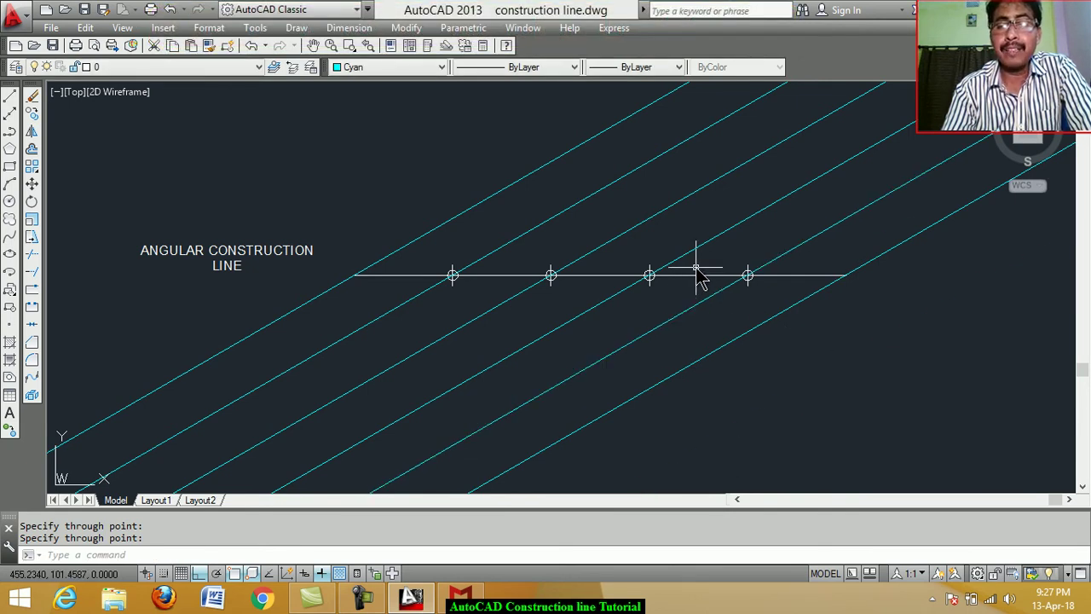
{"action": "mouse_move", "coordinate": [693, 282]}
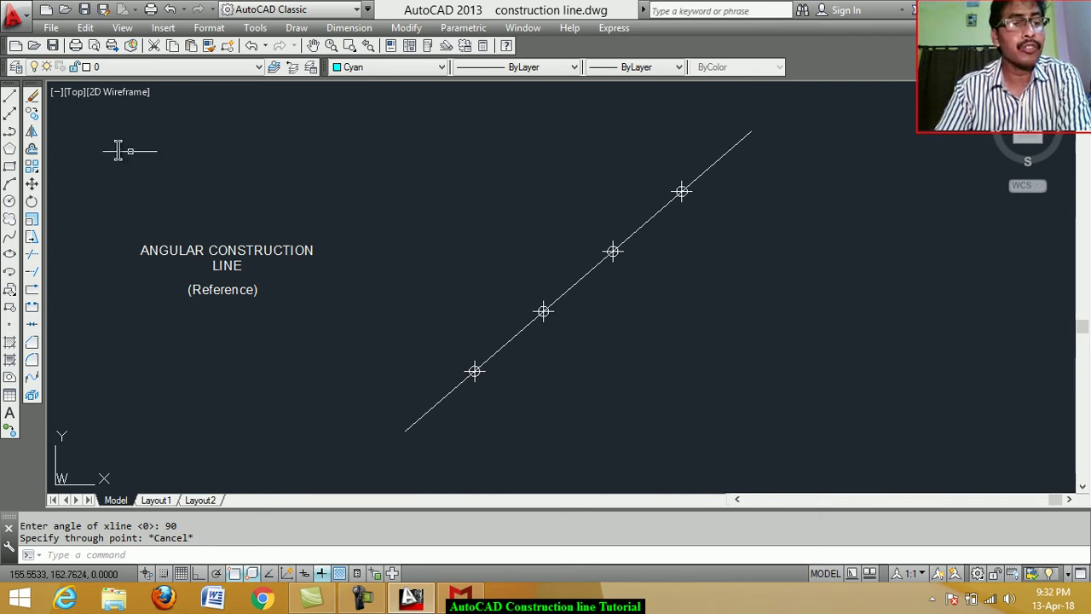
Draw construction lines at 90 degrees to the inclined line, using it as angle reference, through both endpoints and its four division points
{"action": "left_click", "coordinate": [10, 115]}
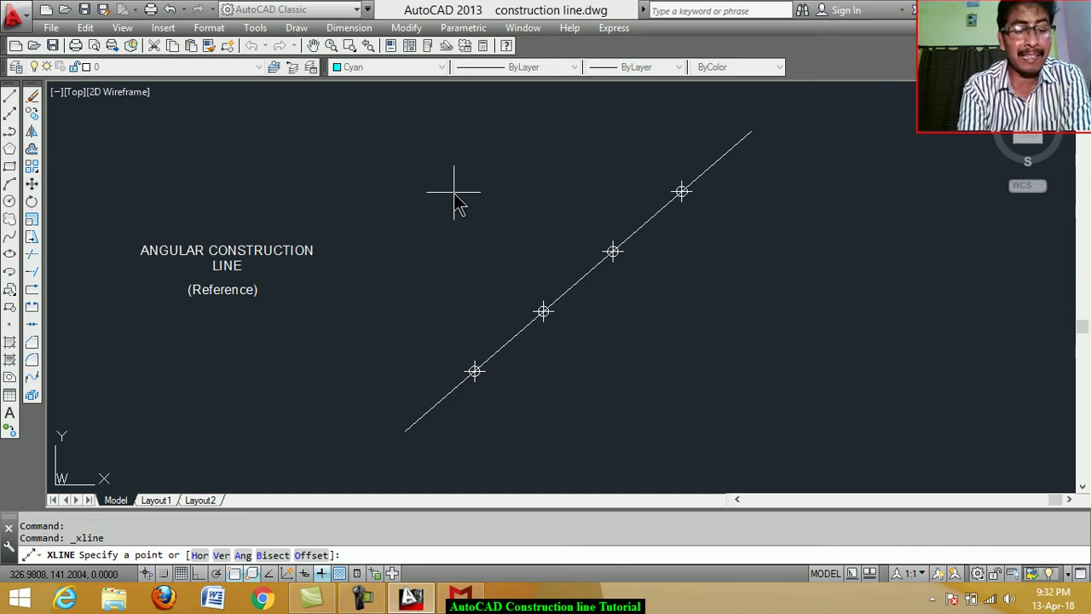
{"action": "type", "text": "a"}
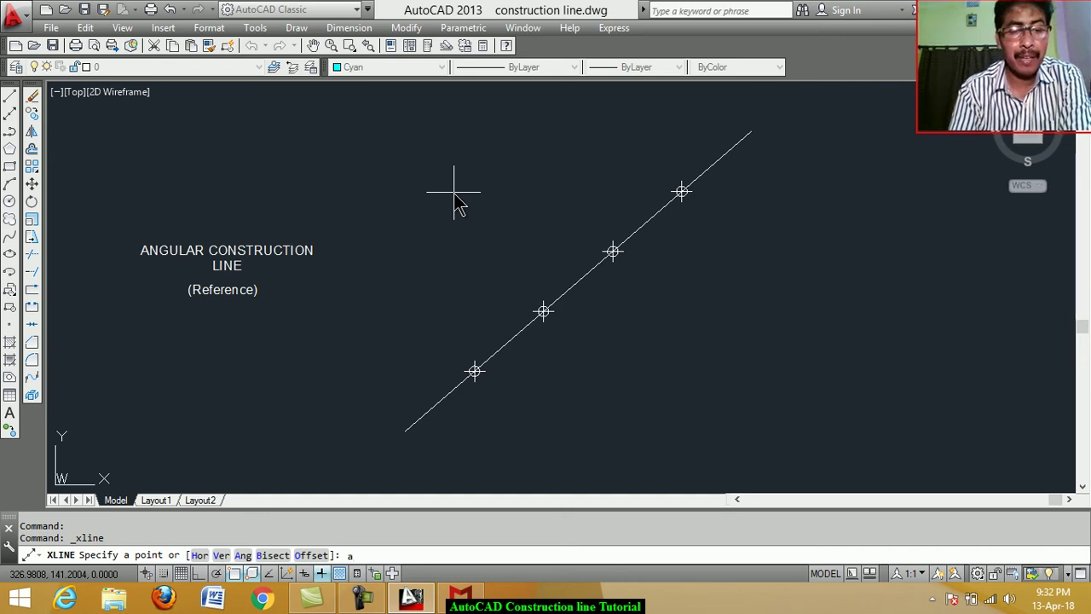
{"action": "key", "text": "Return"}
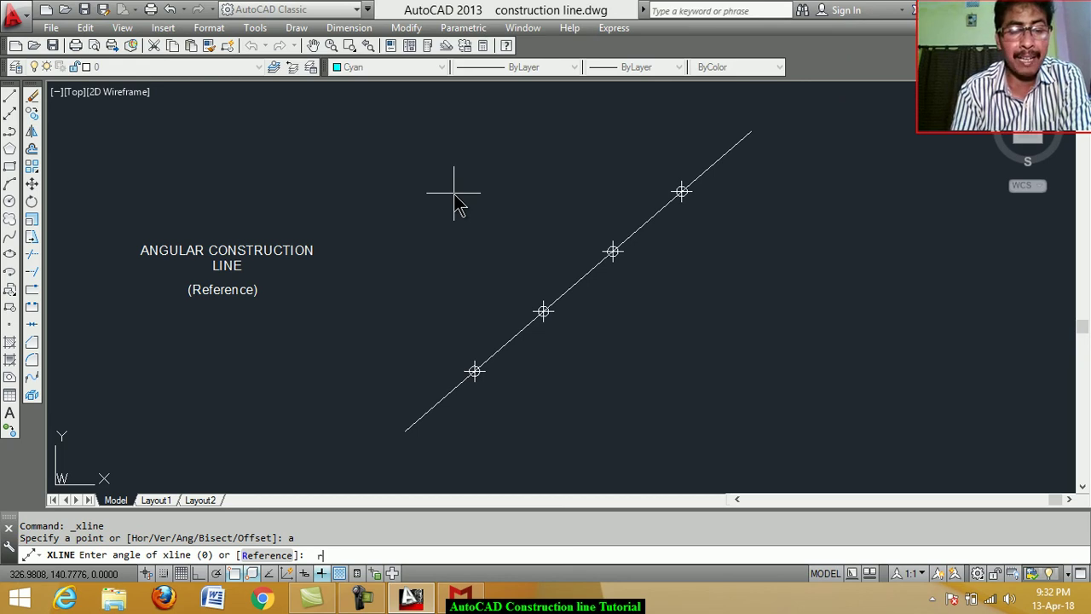
{"action": "key", "text": "Return"}
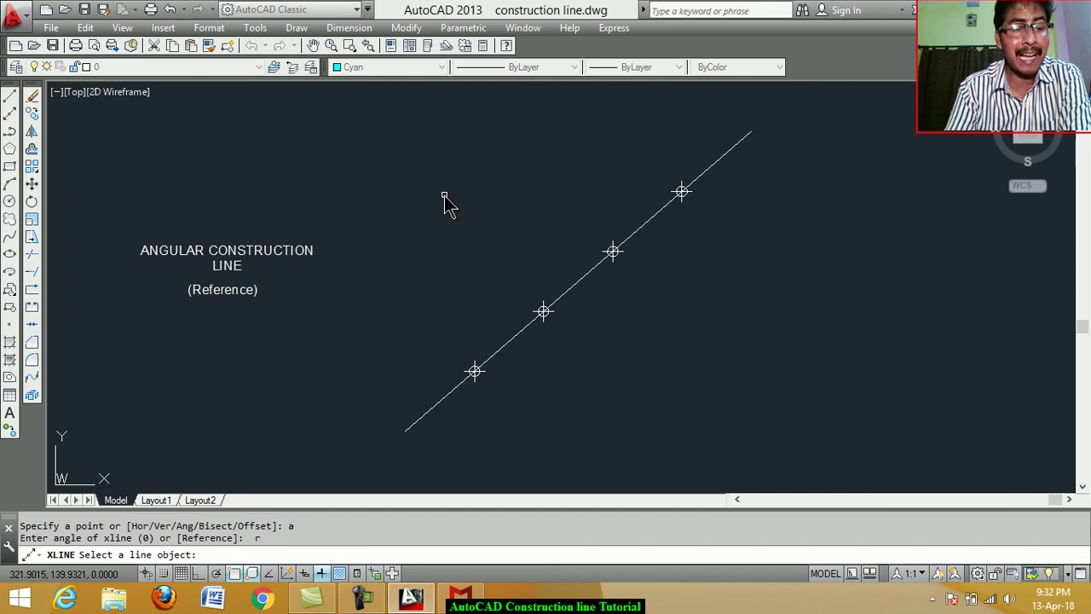
{"action": "left_click", "coordinate": [719, 168]}
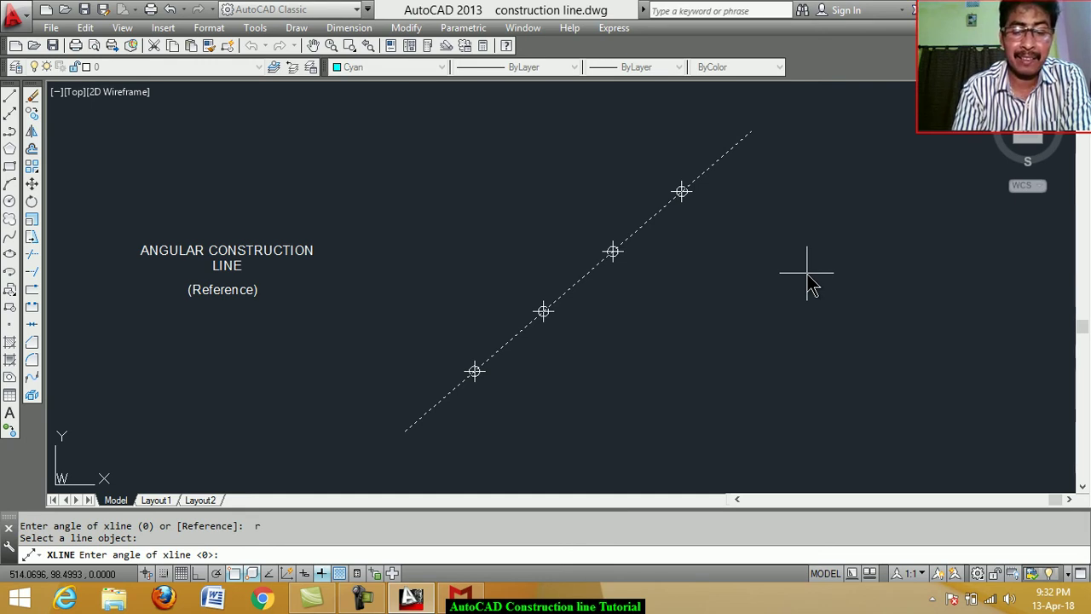
{"action": "type", "text": "9"}
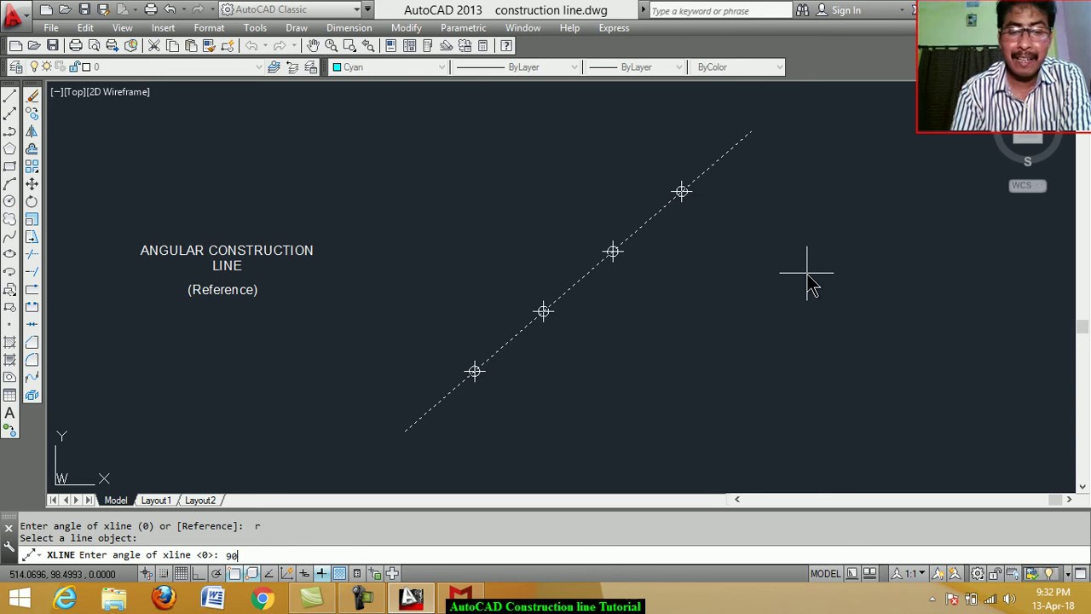
{"action": "type", "text": "0"}
{"action": "key", "text": "Return"}
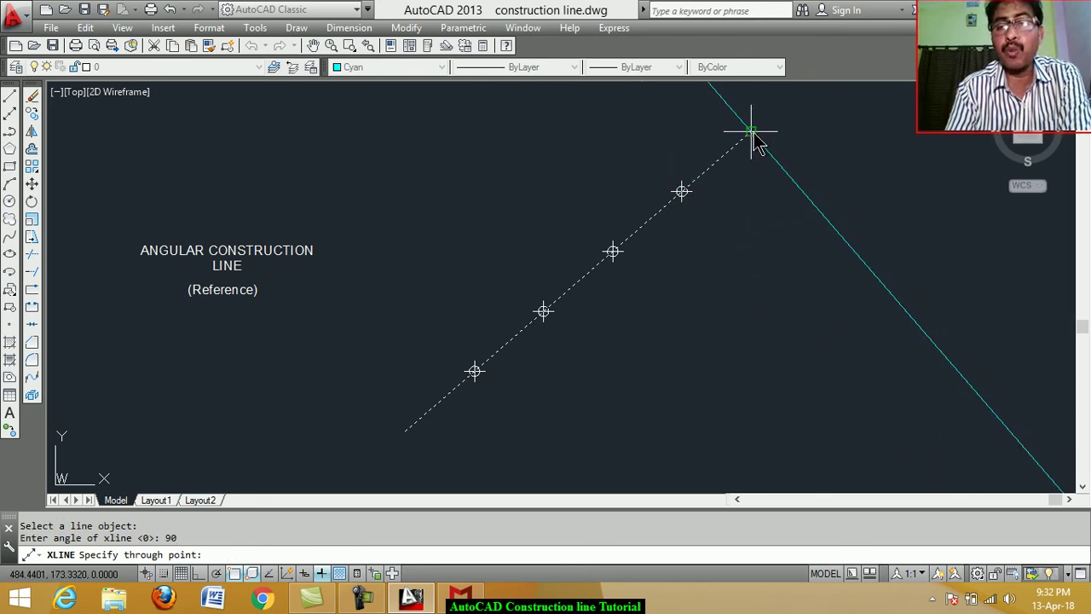
{"action": "left_click", "coordinate": [751, 132]}
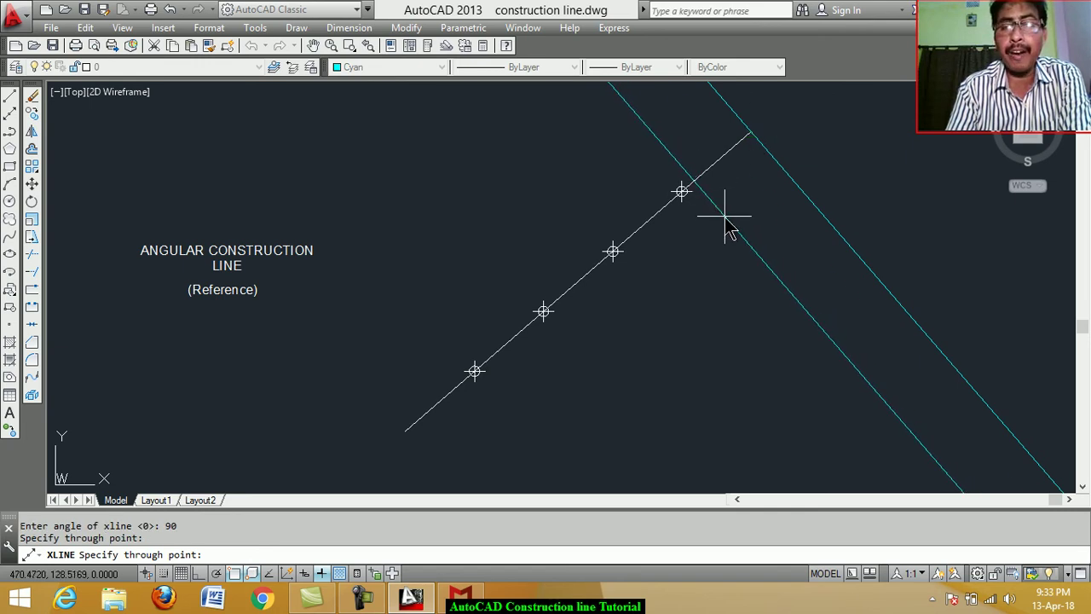
{"action": "left_click", "coordinate": [683, 193]}
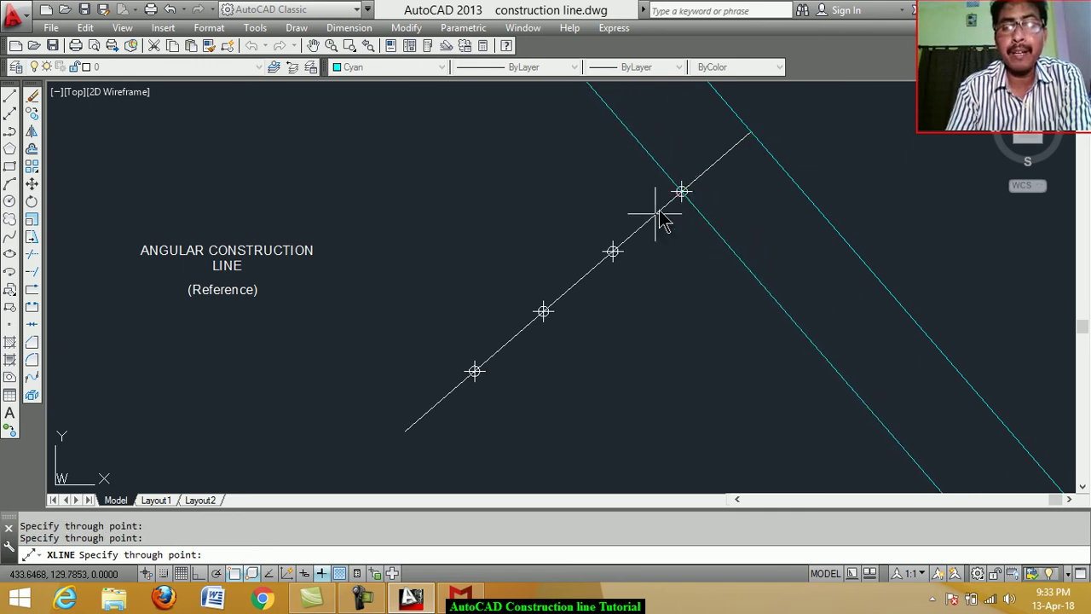
{"action": "left_click", "coordinate": [612, 253]}
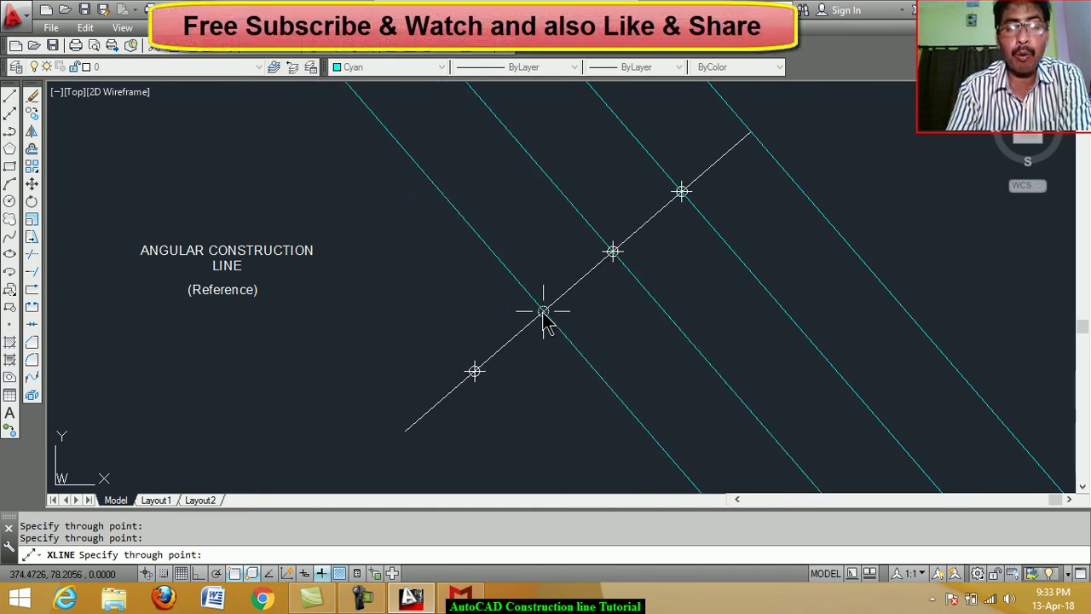
{"action": "left_click", "coordinate": [543, 312]}
{"action": "left_click", "coordinate": [475, 372]}
{"action": "left_click", "coordinate": [406, 432]}
{"action": "key", "text": "Return"}
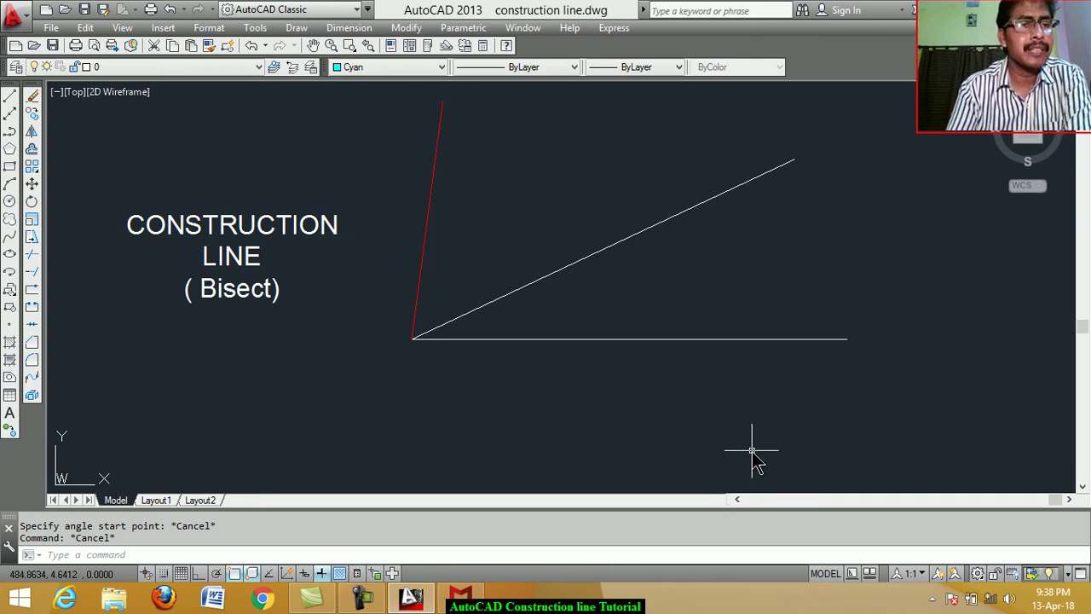
Draw a construction line bisecting the angle between the horizontal line and the white inclined line from their common vertex
{"action": "left_click", "coordinate": [11, 116]}
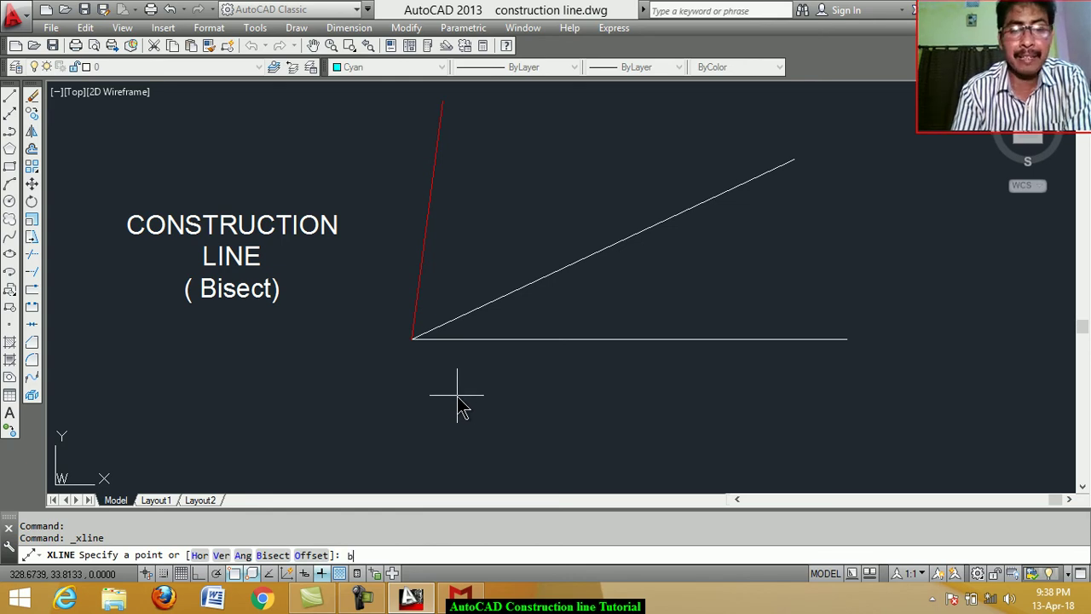
{"action": "key", "text": "Return"}
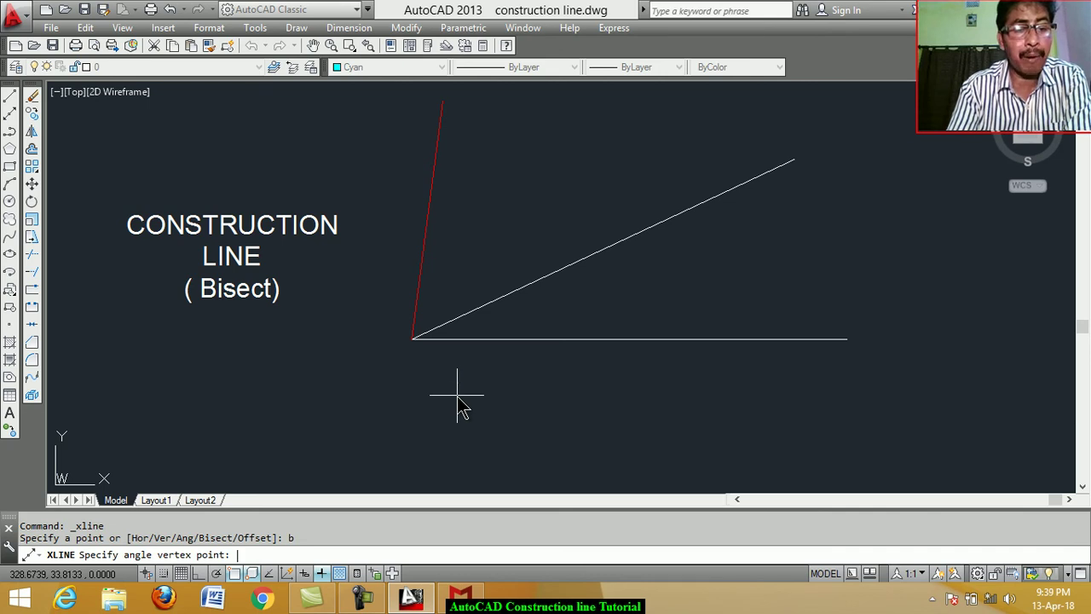
{"action": "left_click", "coordinate": [412, 340]}
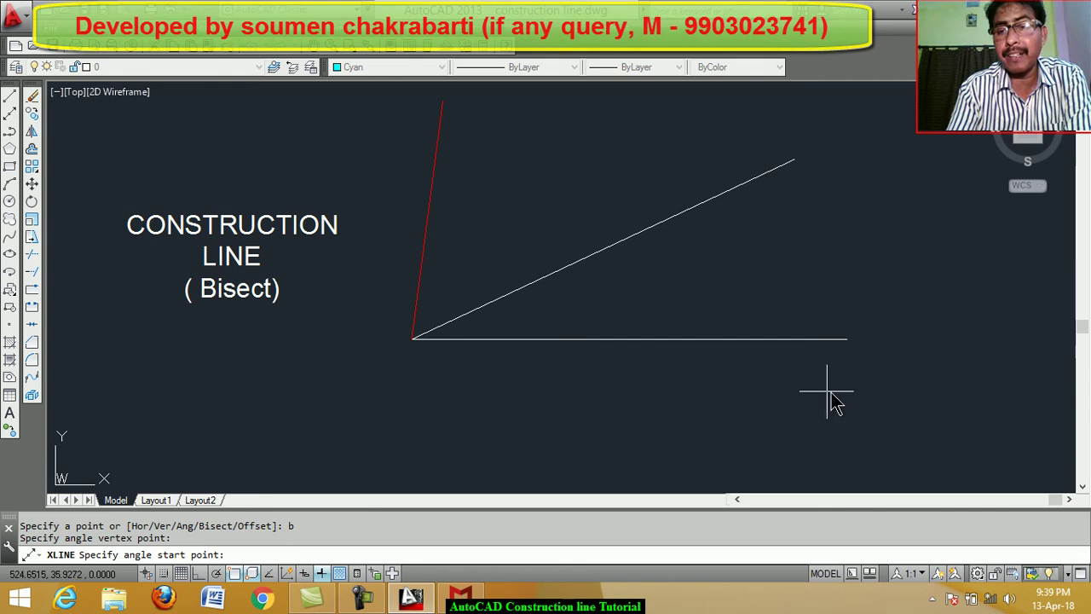
{"action": "left_click", "coordinate": [848, 339]}
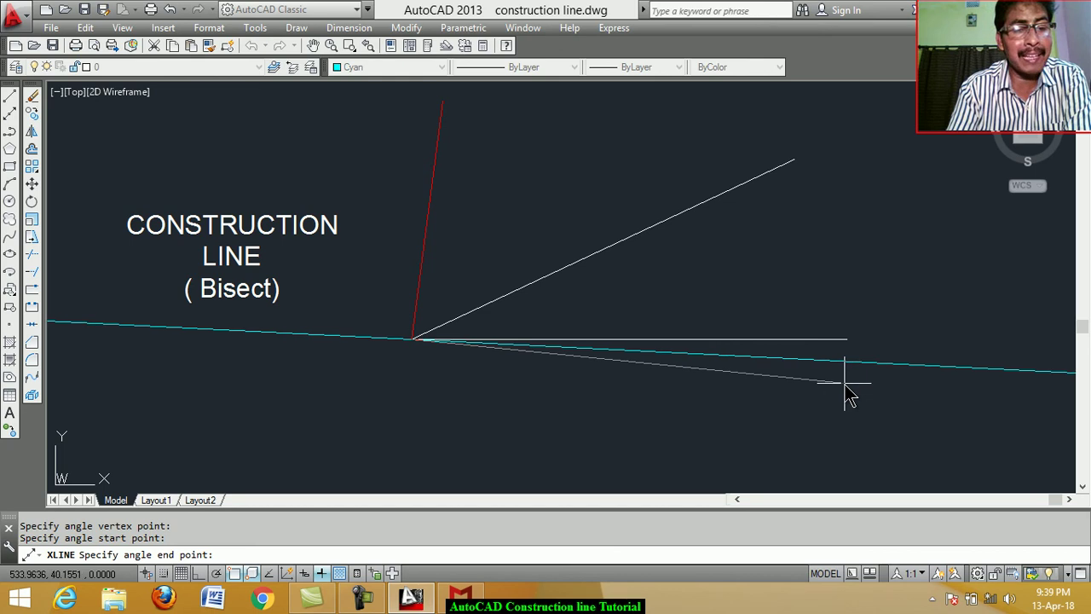
{"action": "left_click", "coordinate": [794, 160]}
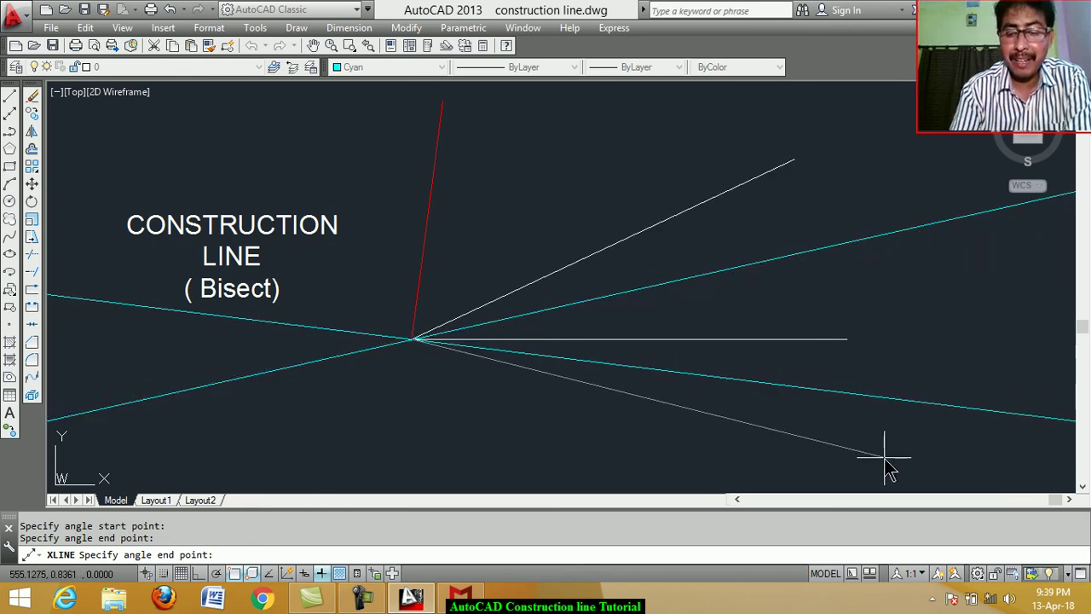
{"action": "key", "text": "Return"}
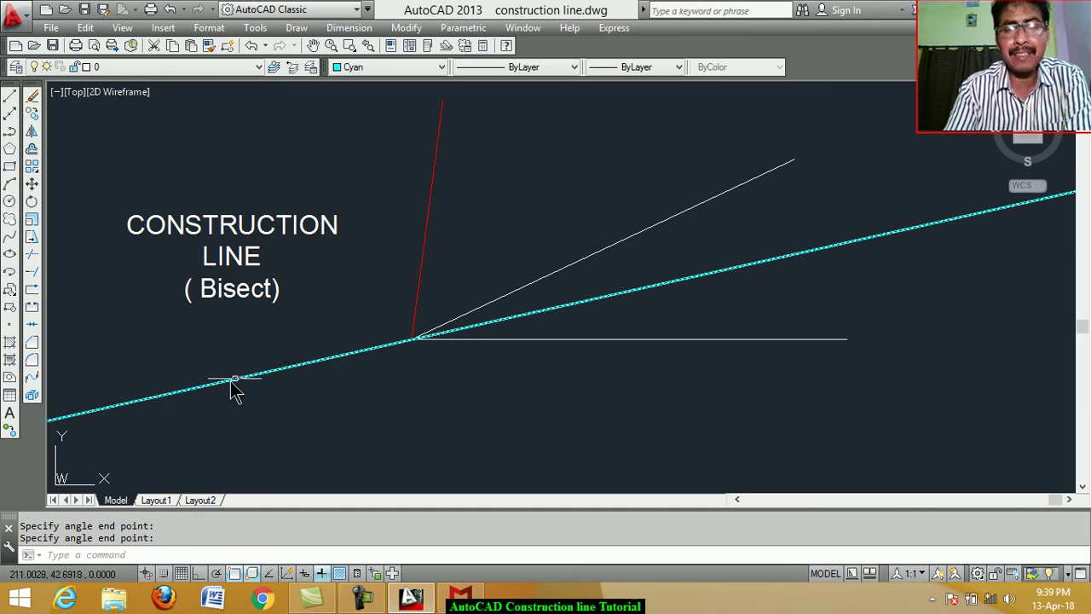
Erase the bisecting construction line that passes between the two white lines
{"action": "mouse_move", "coordinate": [807, 263]}
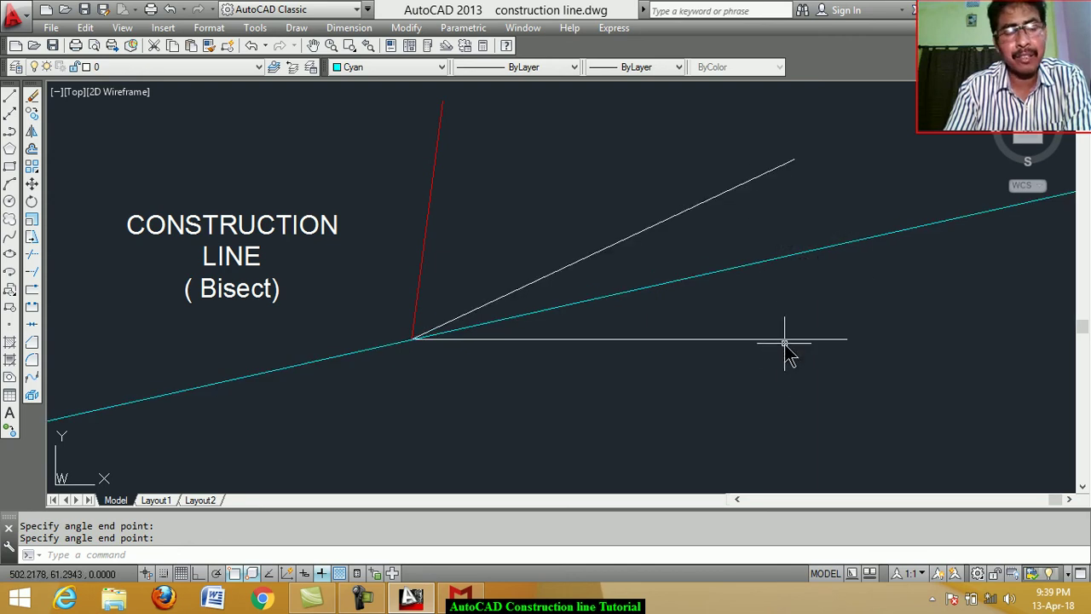
{"action": "mouse_move", "coordinate": [785, 343]}
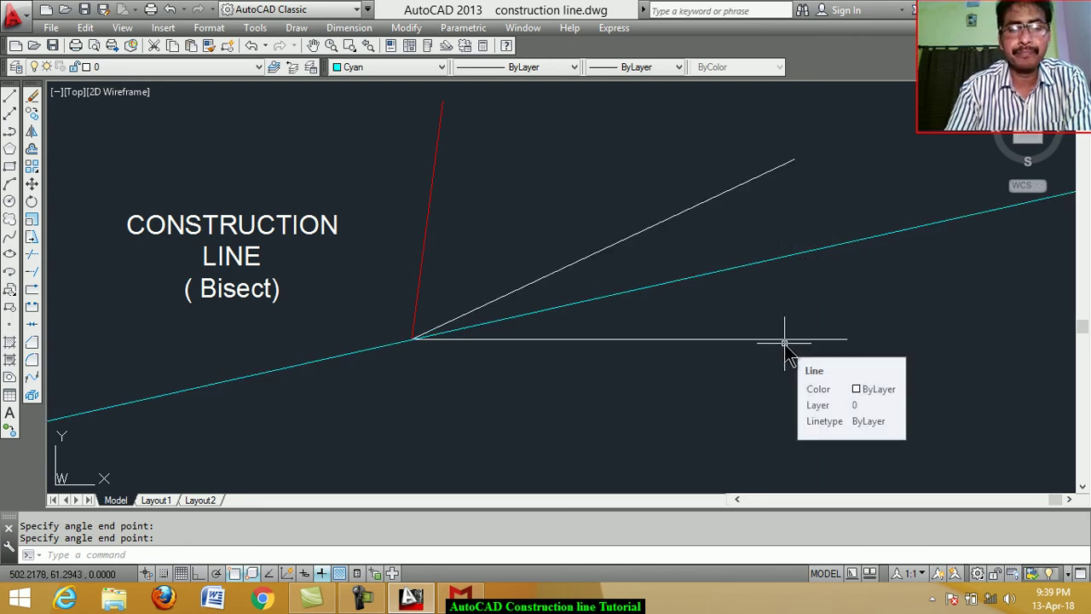
{"action": "key", "text": "Escape"}
{"action": "type", "text": "e"}
{"action": "key", "text": "Return"}
{"action": "left_click", "coordinate": [422, 337]}
{"action": "key", "text": "Return"}
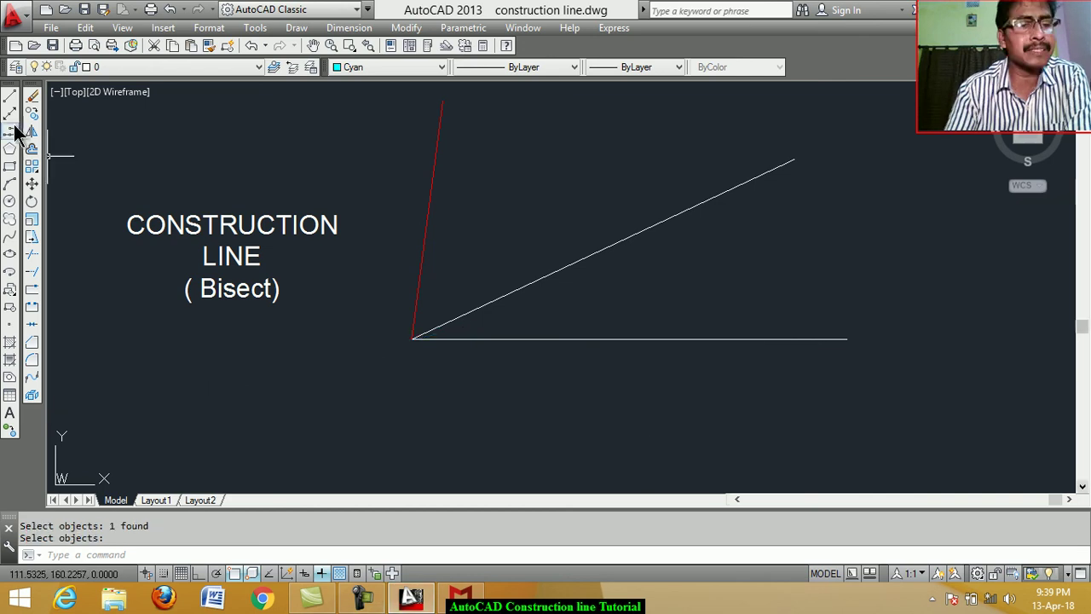
Draw construction lines from the common vertex bisecting the angles between the horizontal line and both the white inclined and red lines
{"action": "left_click", "coordinate": [9, 114]}
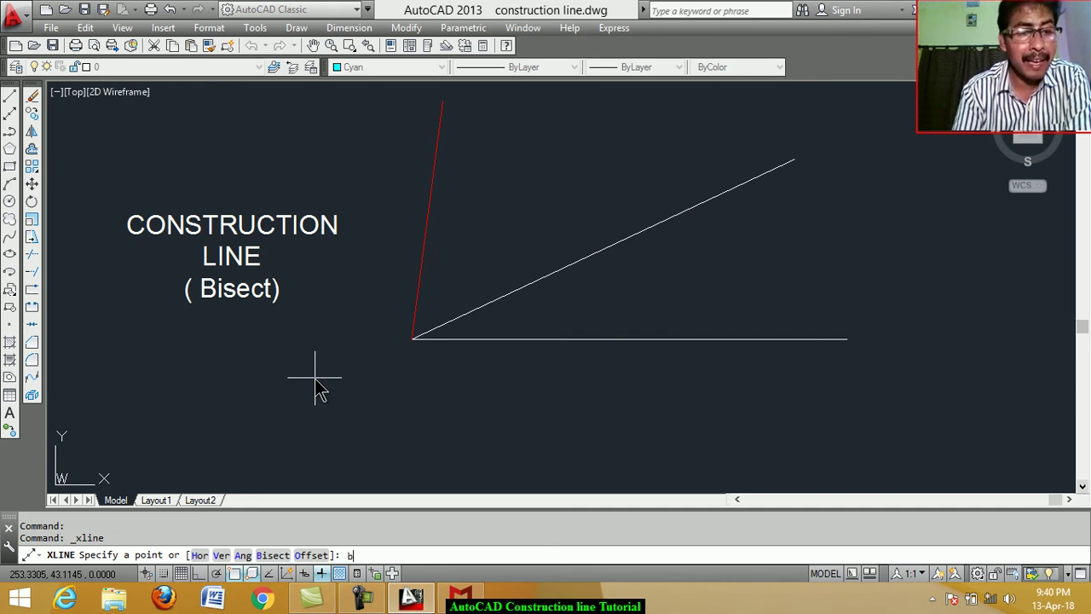
{"action": "key", "text": "Return"}
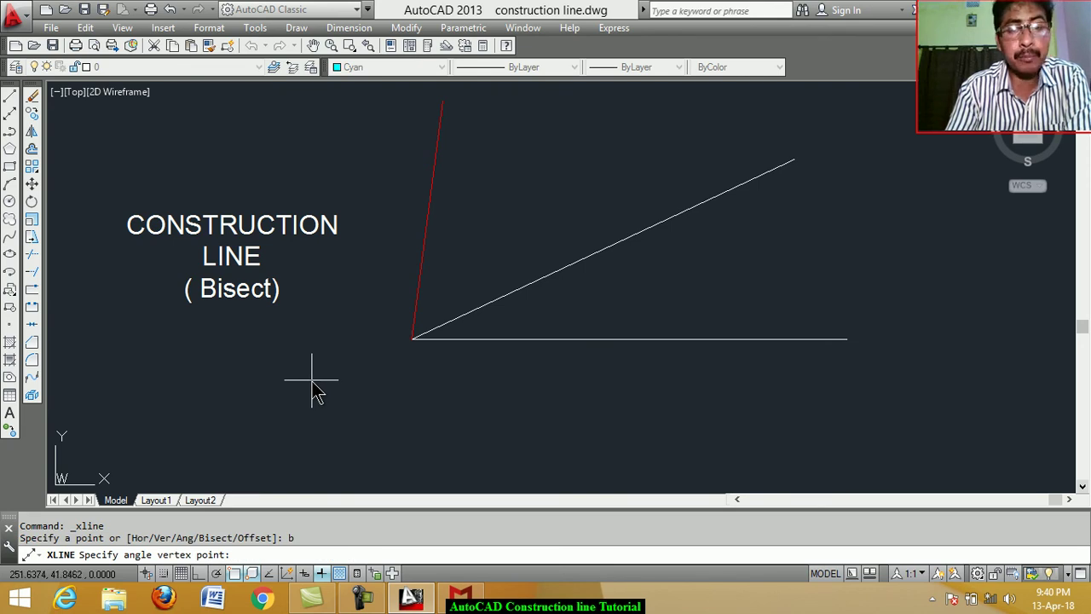
{"action": "left_click", "coordinate": [413, 339]}
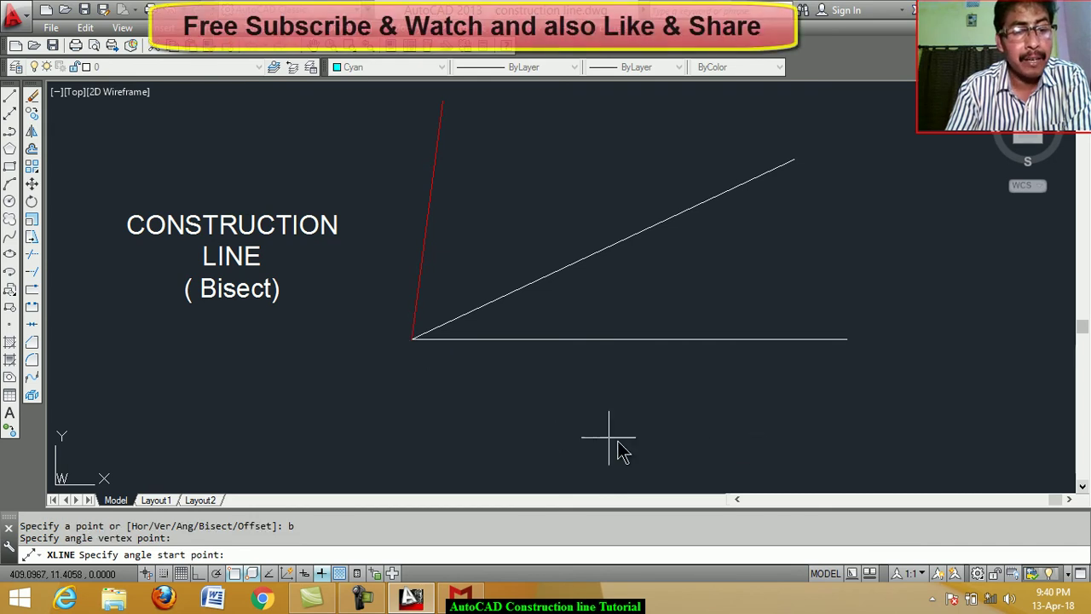
{"action": "left_click", "coordinate": [846, 339]}
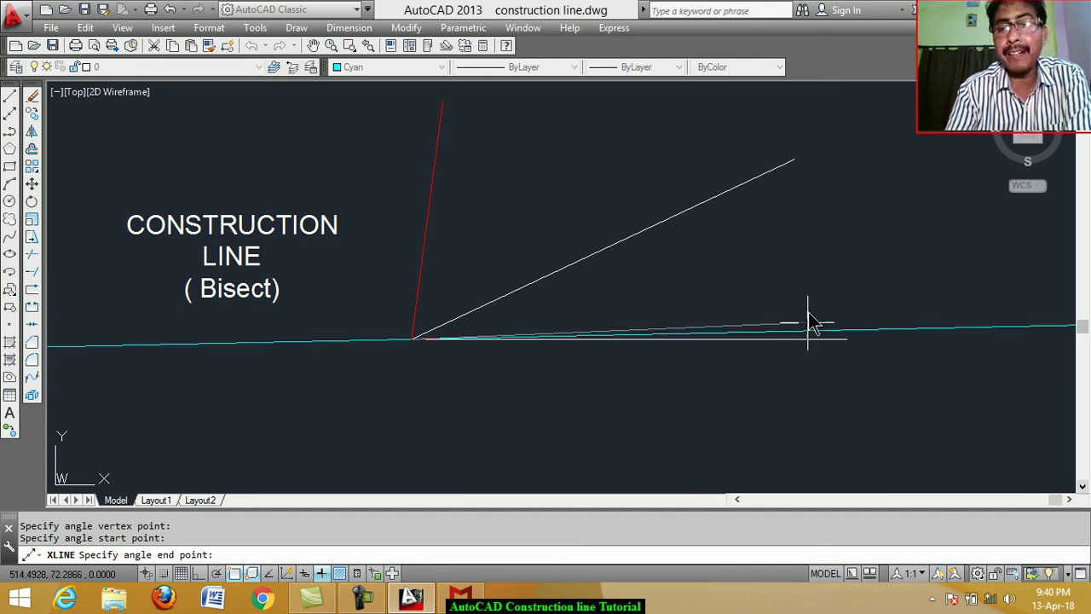
{"action": "left_click", "coordinate": [794, 159]}
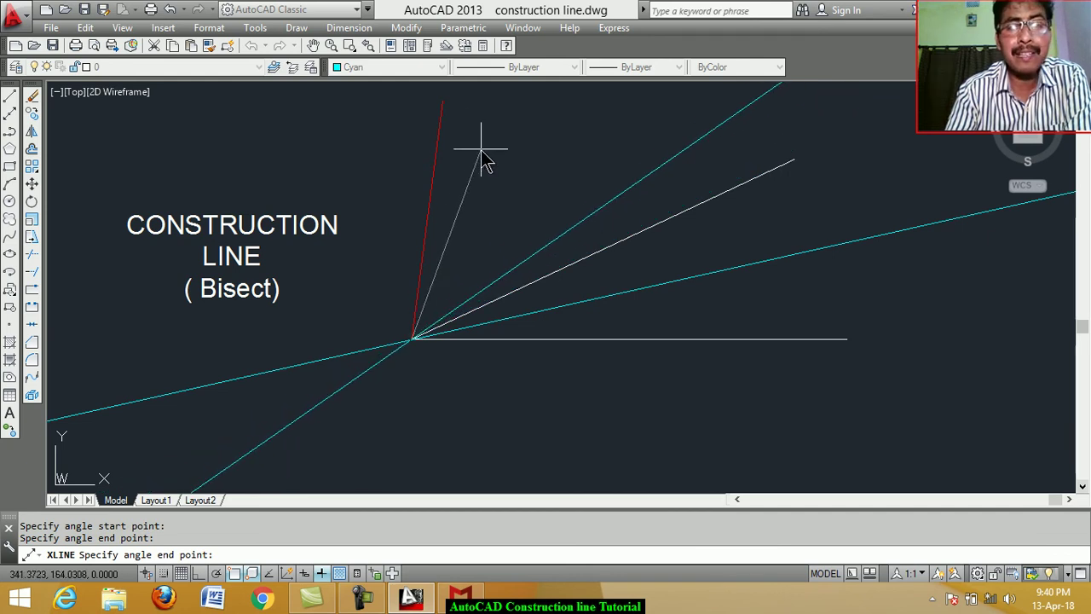
{"action": "left_click", "coordinate": [443, 103]}
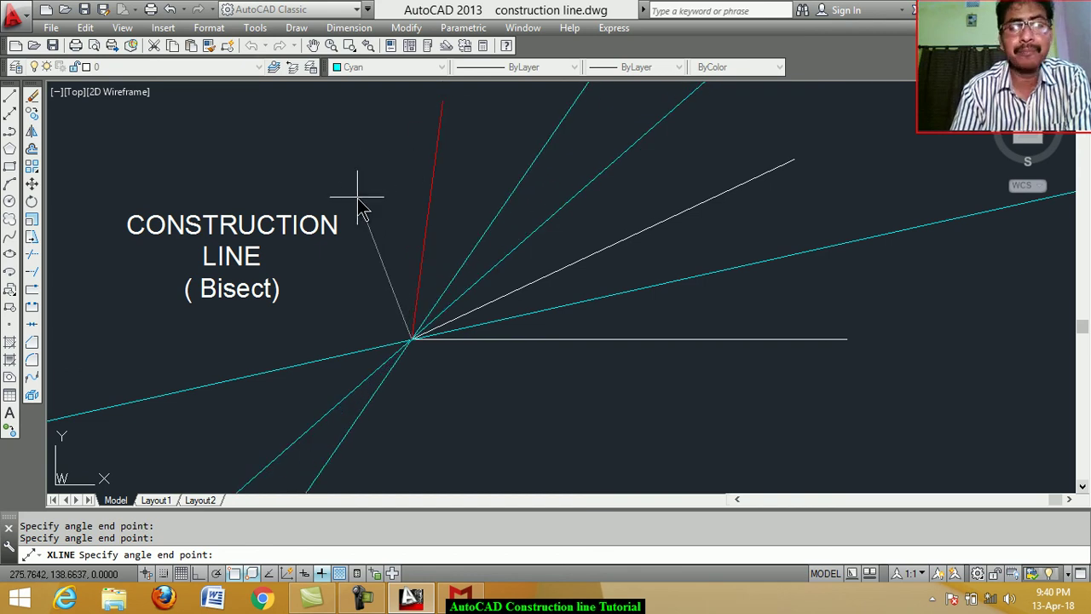
{"action": "key", "text": "Return"}
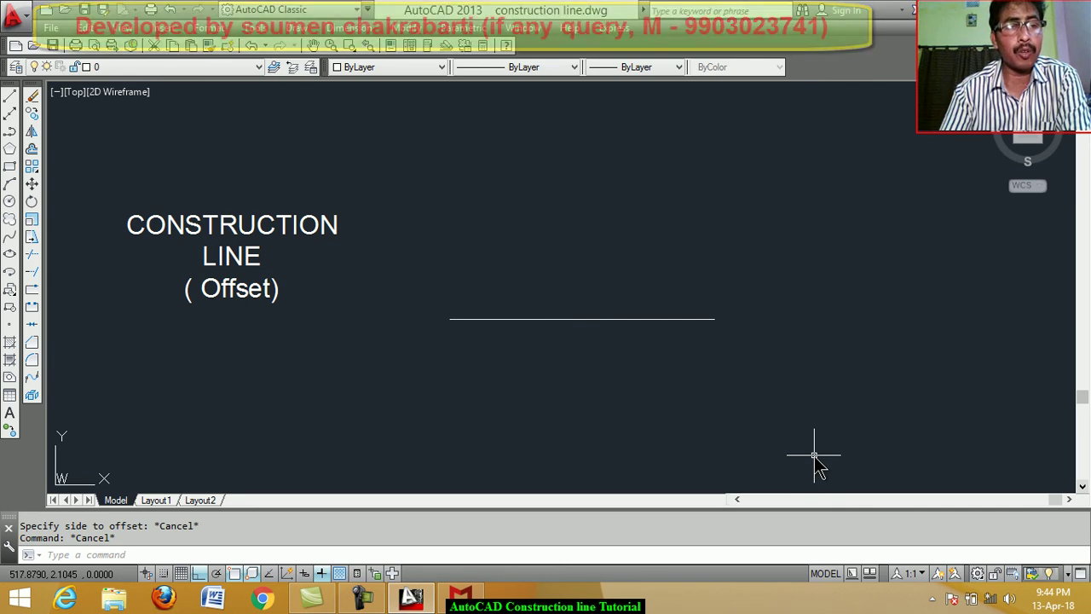
Draw a construction line parallel to the horizontal line, offset 40 units above it
{"action": "left_click", "coordinate": [8, 115]}
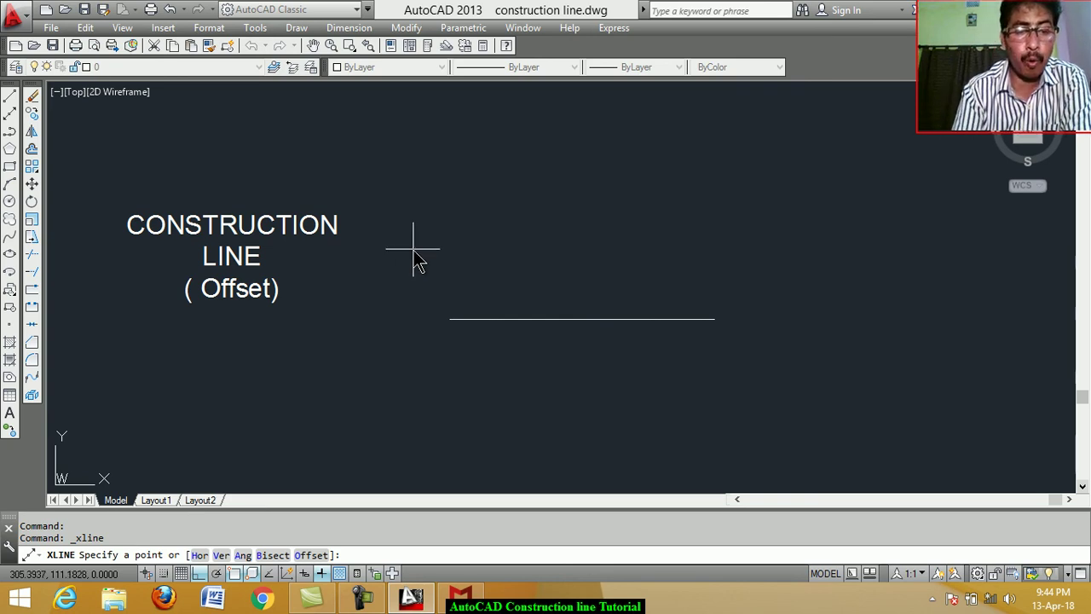
{"action": "key", "text": "Return"}
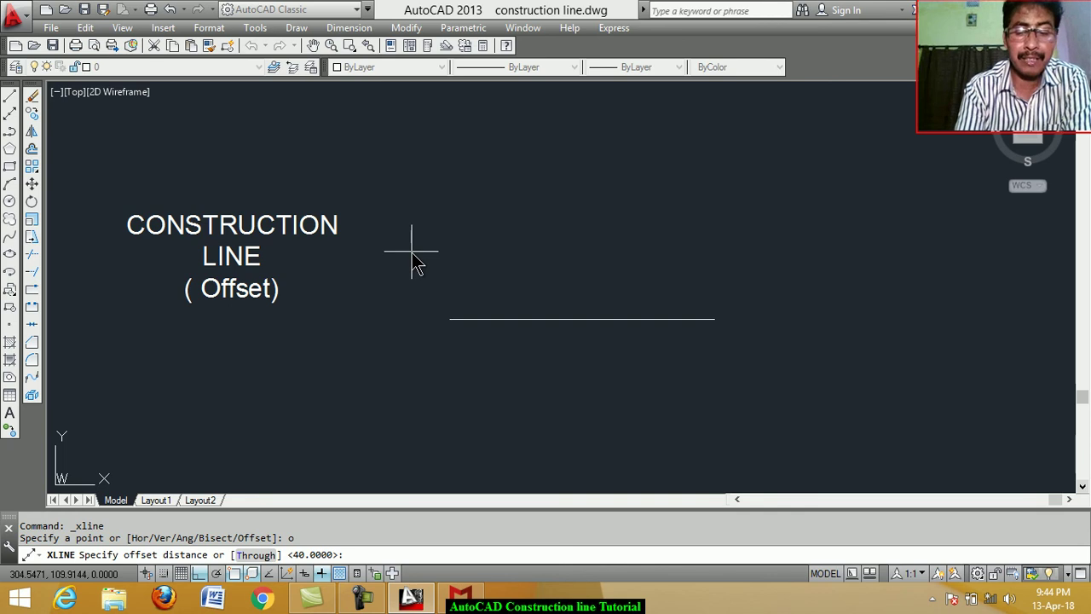
{"action": "type", "text": "0"}
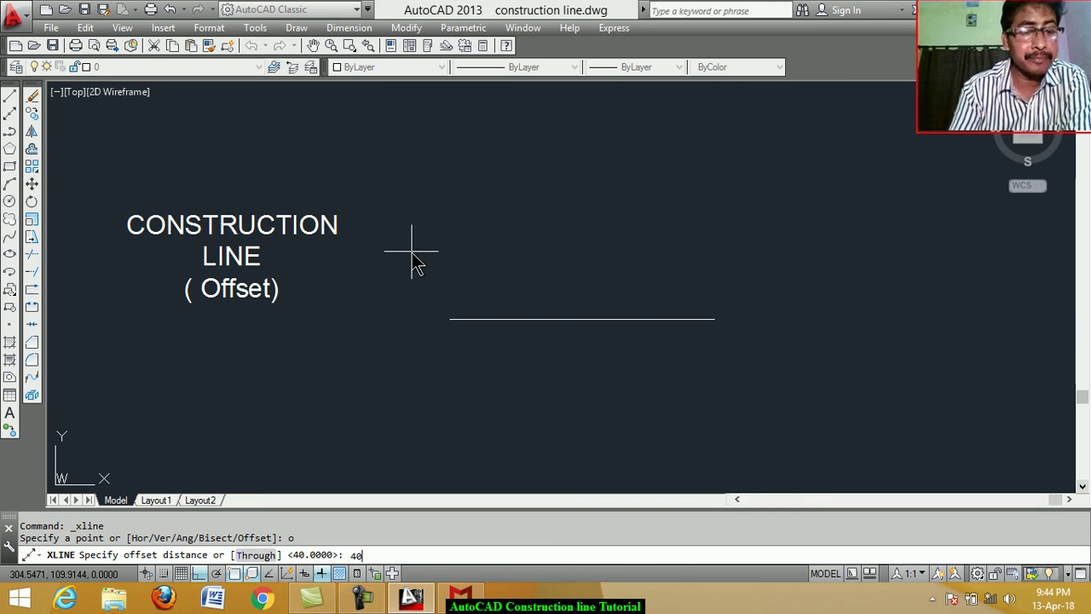
{"action": "key", "text": "Return"}
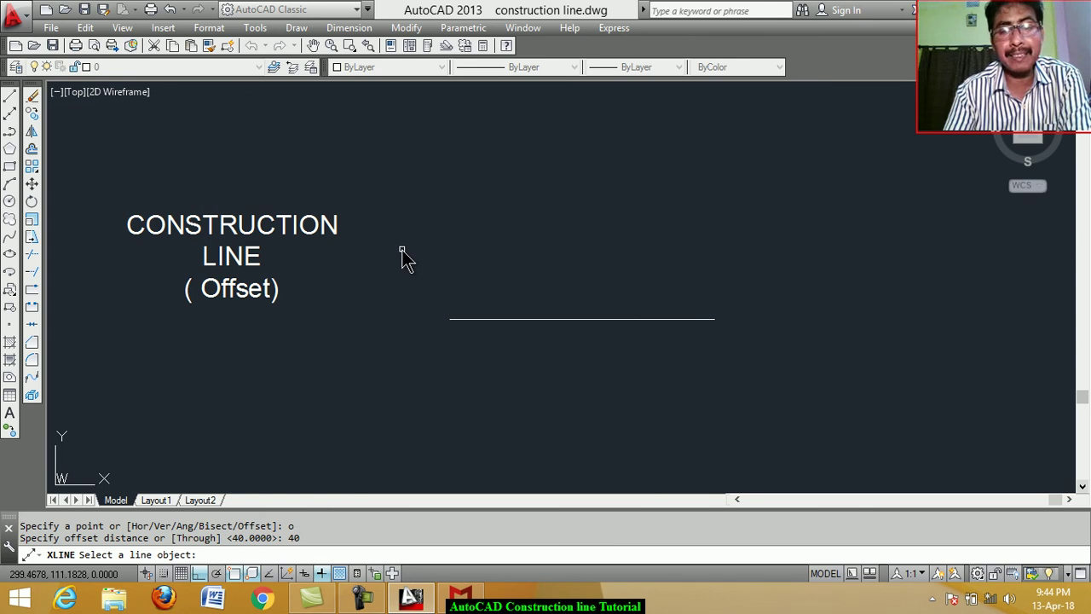
{"action": "left_click", "coordinate": [560, 319]}
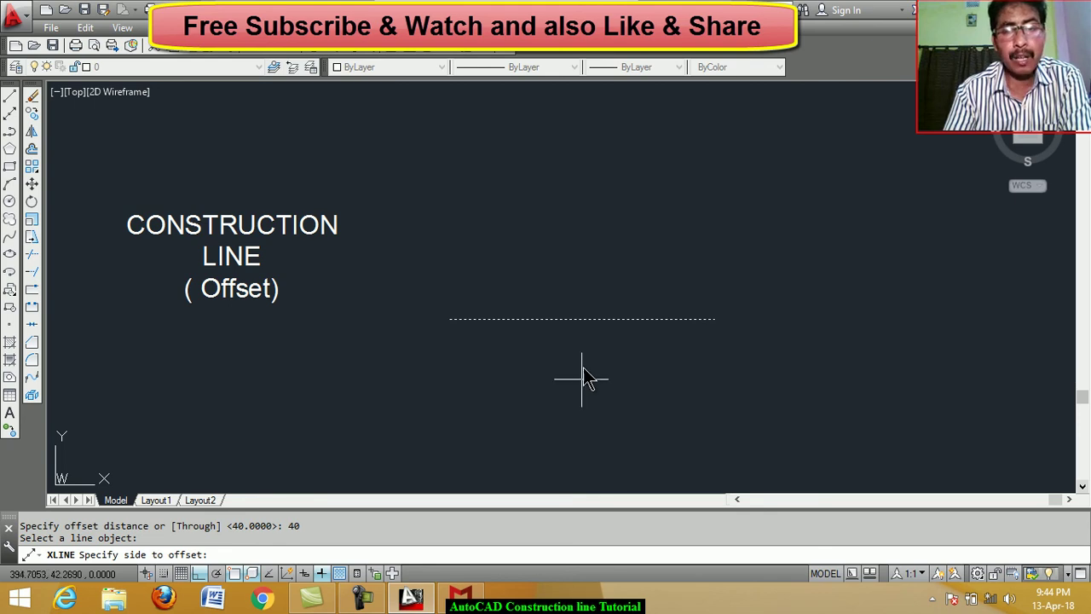
{"action": "left_click", "coordinate": [579, 240]}
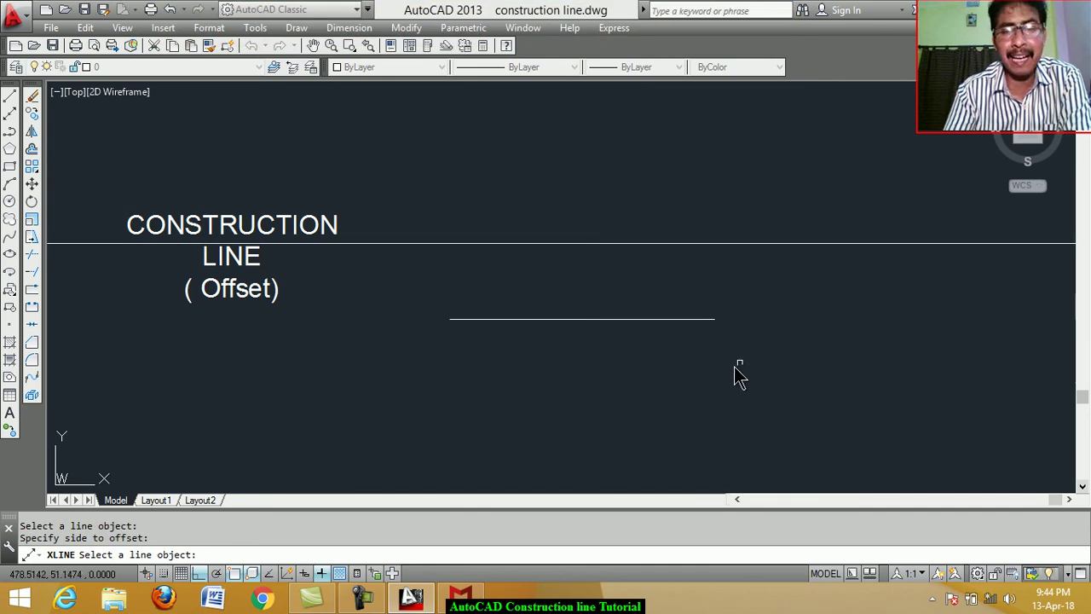
Add a second construction line at the same 40-unit offset below the horizontal line and end the command
{"action": "left_click", "coordinate": [611, 320]}
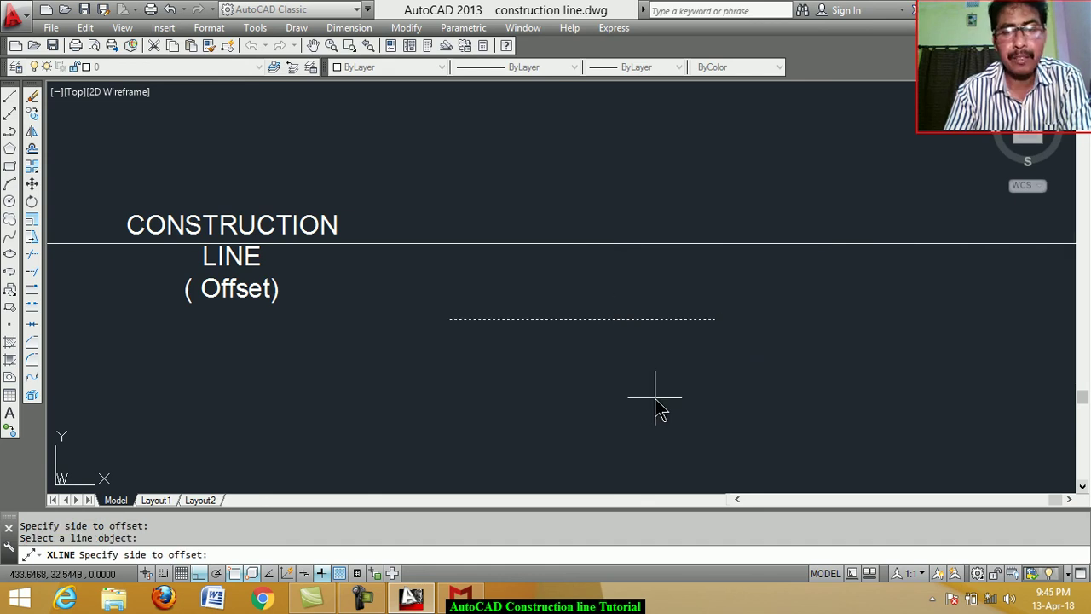
{"action": "left_click", "coordinate": [597, 416]}
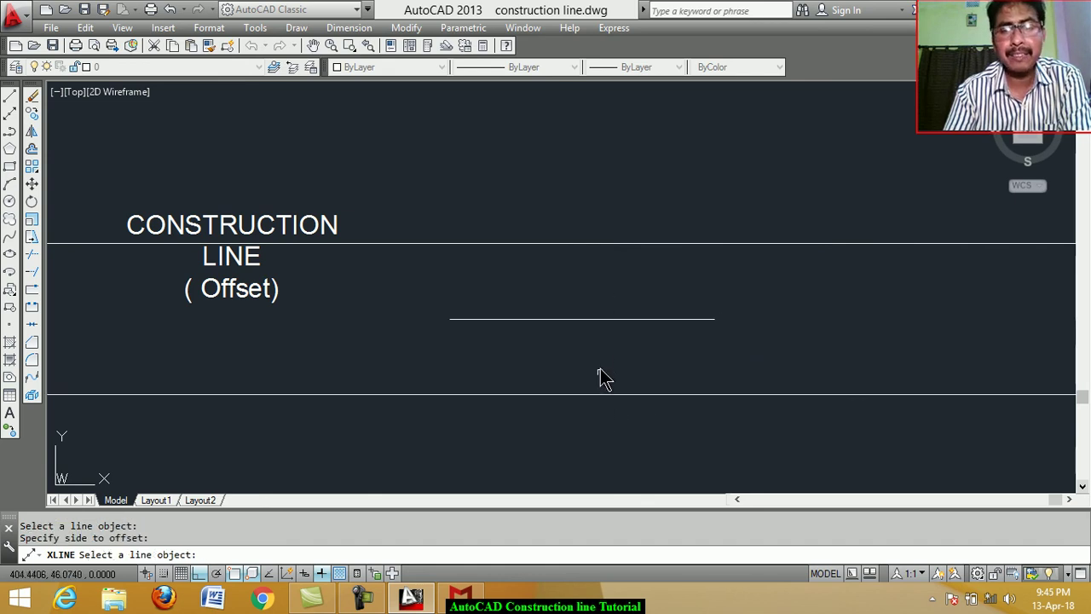
{"action": "key", "text": "Return"}
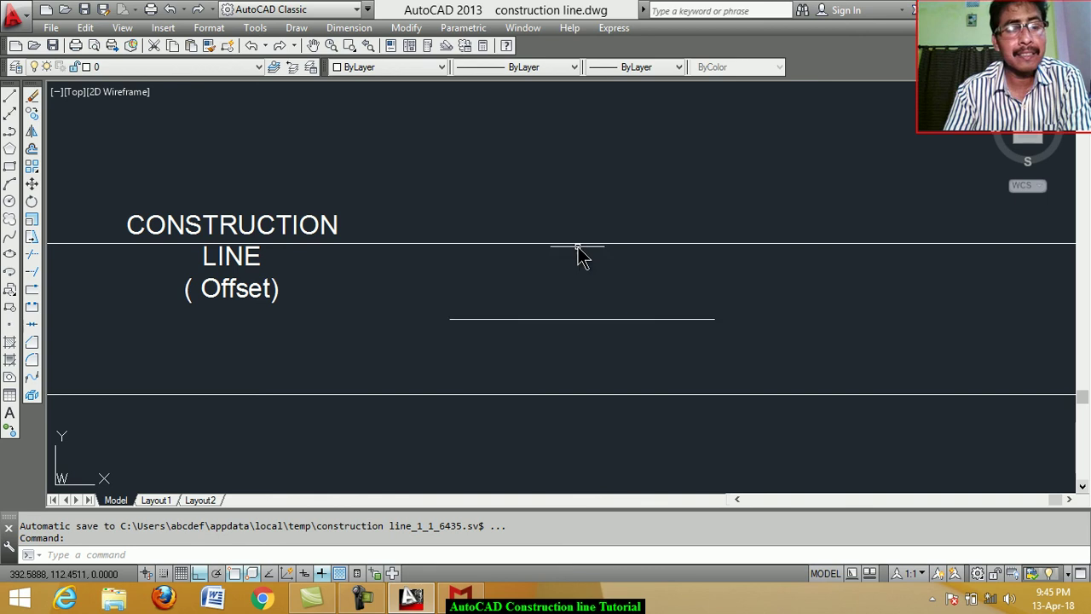
{"action": "mouse_move", "coordinate": [578, 248]}
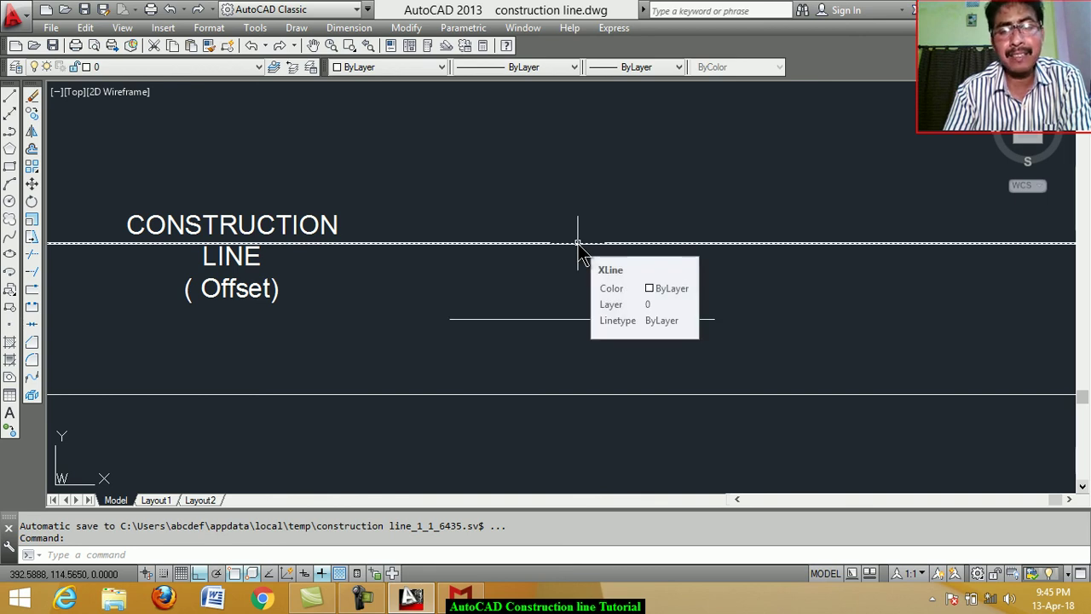
{"action": "mouse_move", "coordinate": [596, 400]}
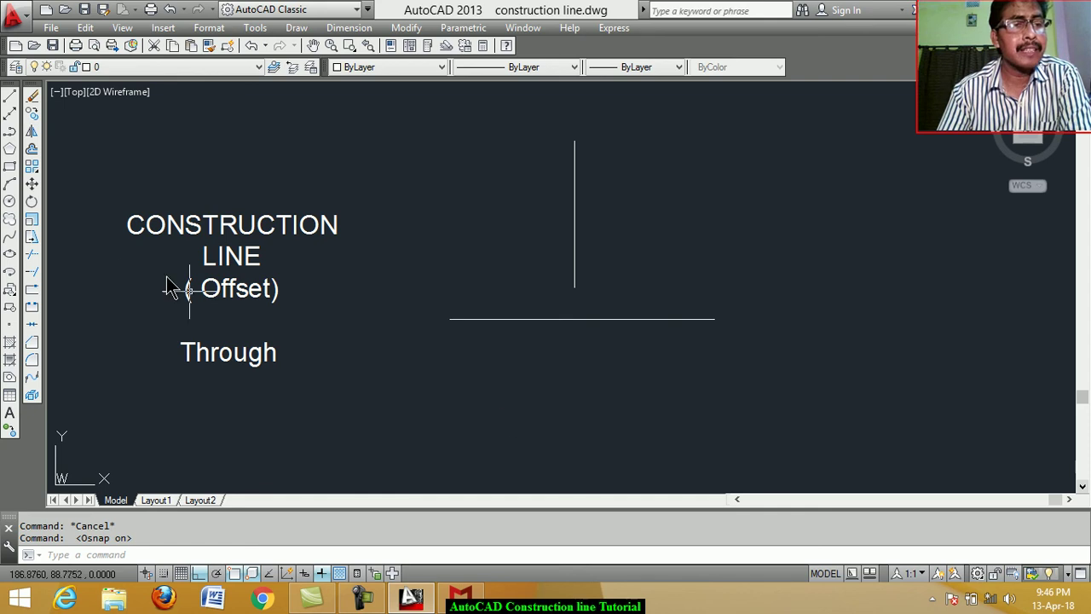
Use the construction line Offset Through option to place a parallel of the horizontal line through the vertical line's lower endpoint
{"action": "left_click", "coordinate": [9, 113]}
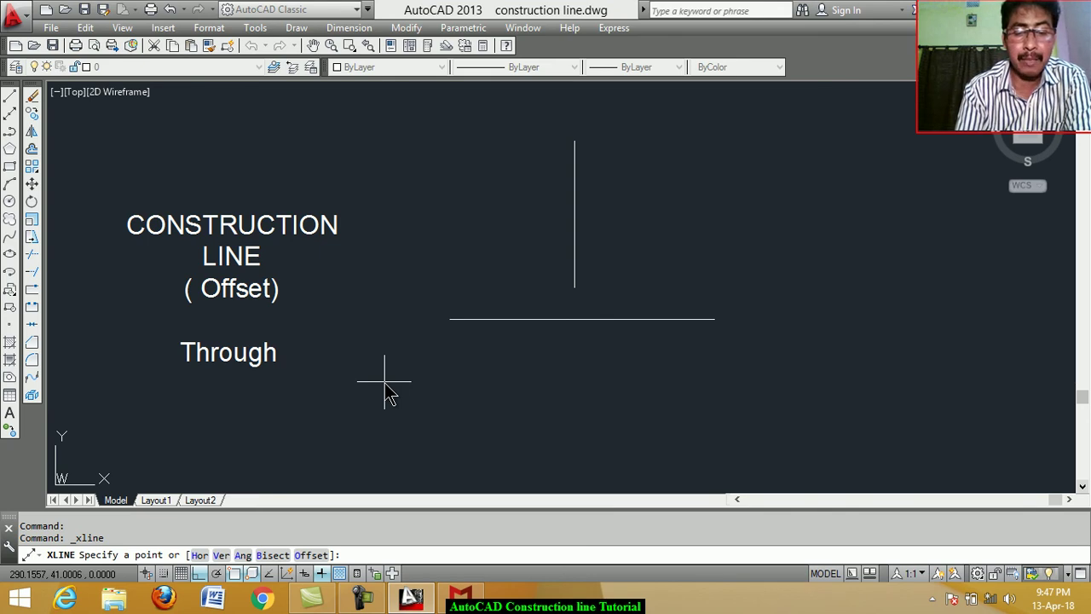
{"action": "type", "text": "o"}
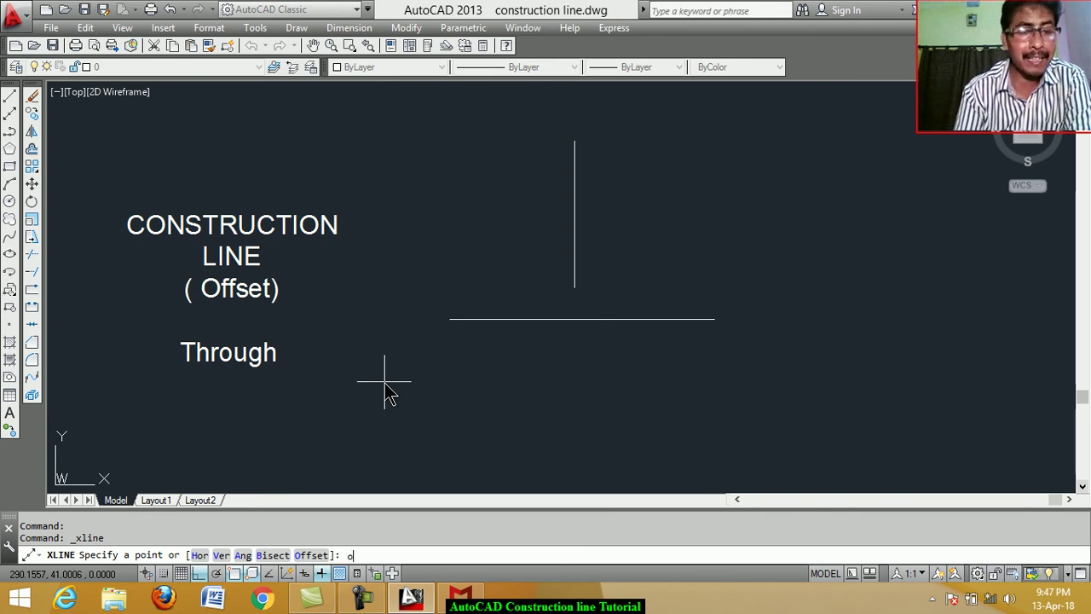
{"action": "key", "text": "Return"}
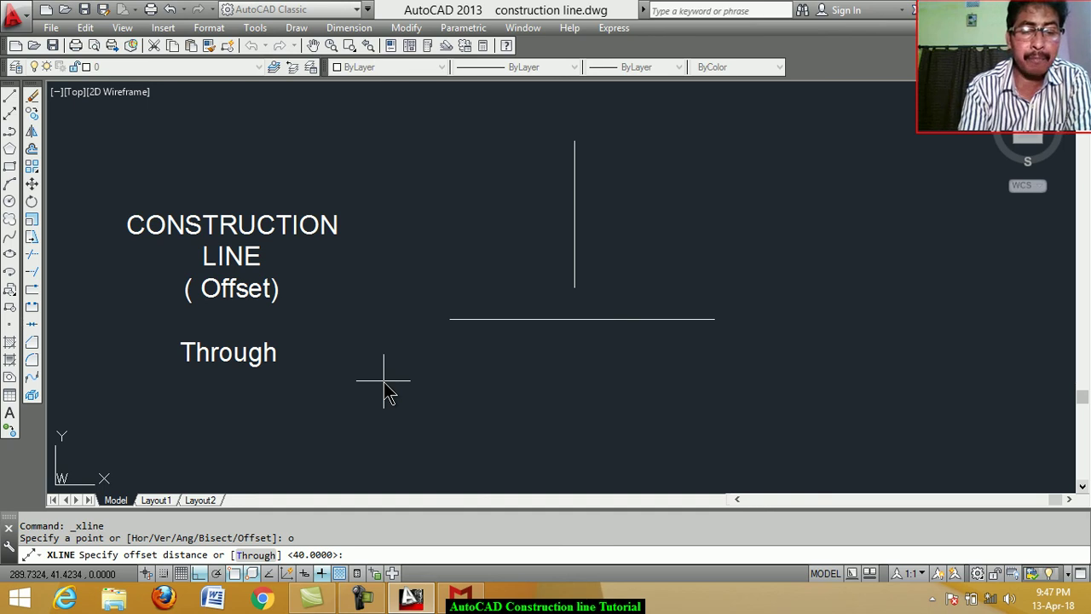
{"action": "type", "text": "t"}
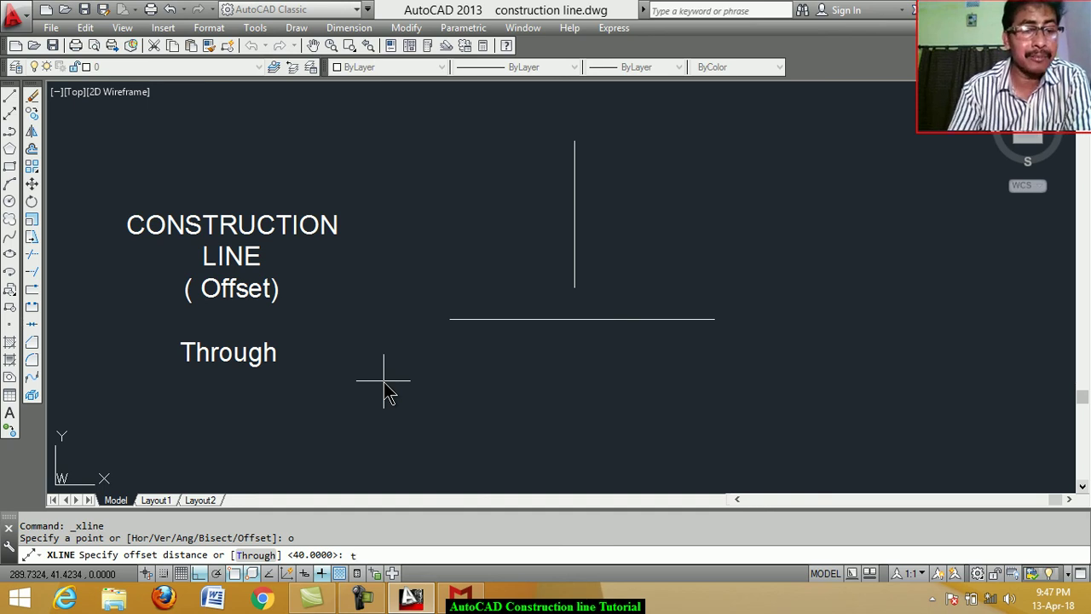
{"action": "key", "text": "Return"}
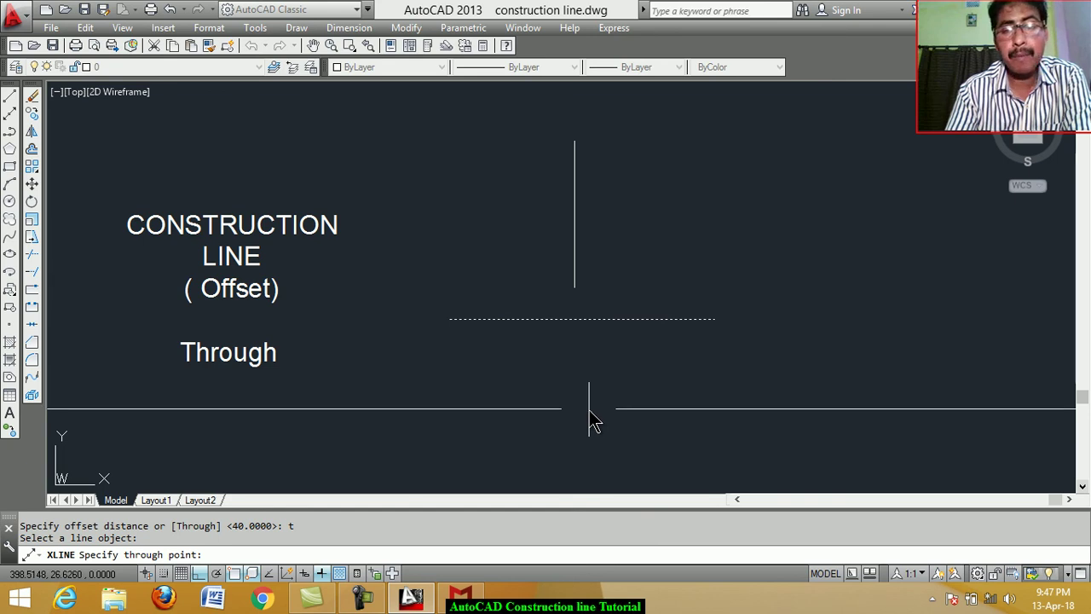
{"action": "left_click", "coordinate": [577, 293]}
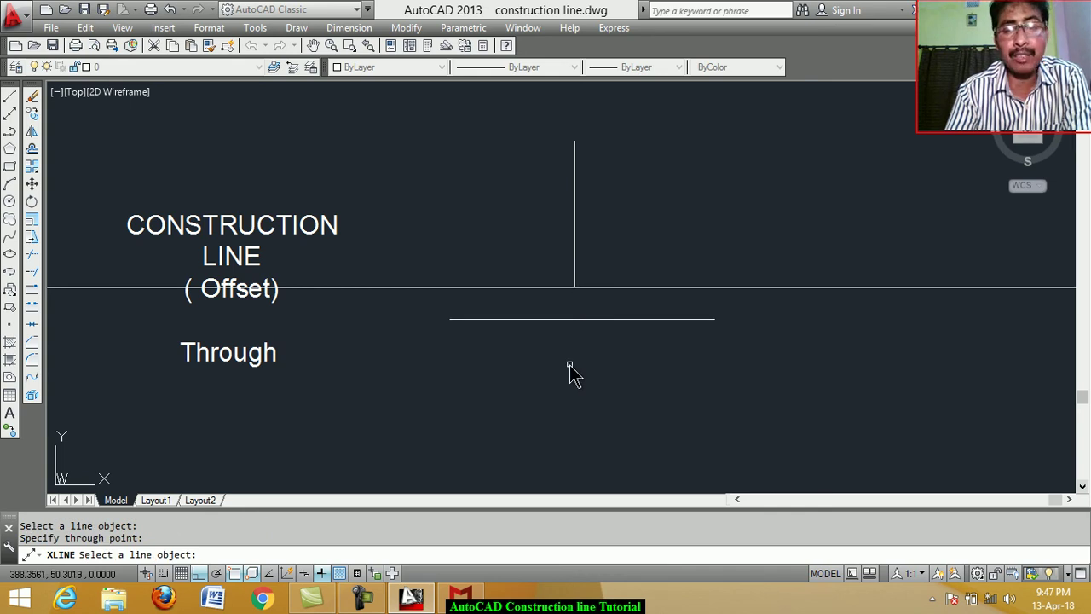
Add another parallel construction line of the horizontal line through the vertical line's upper endpoint and finish the command
{"action": "left_click", "coordinate": [577, 319]}
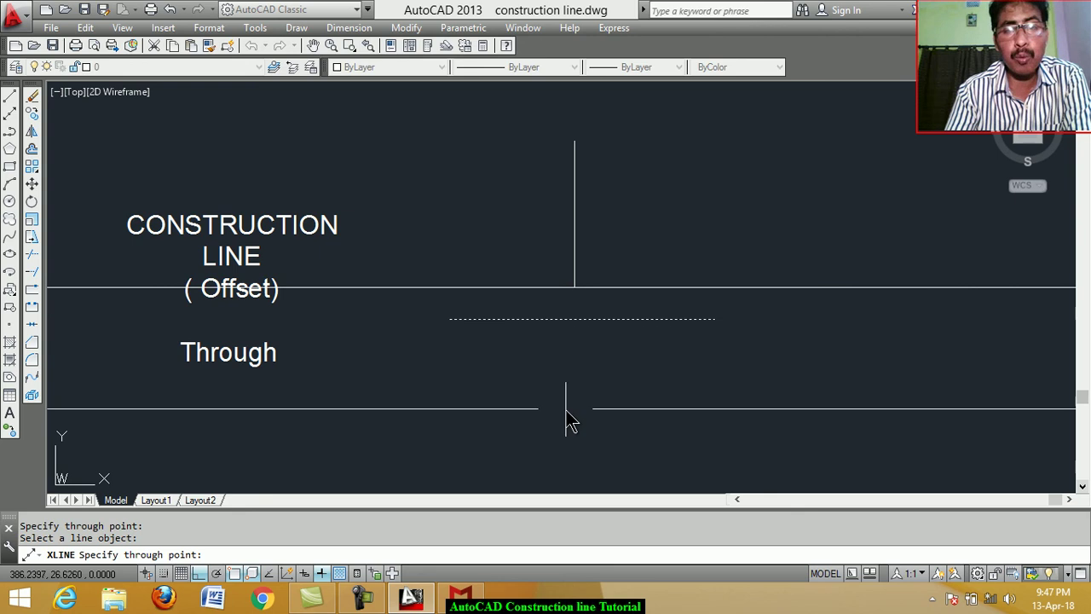
{"action": "left_click", "coordinate": [576, 141]}
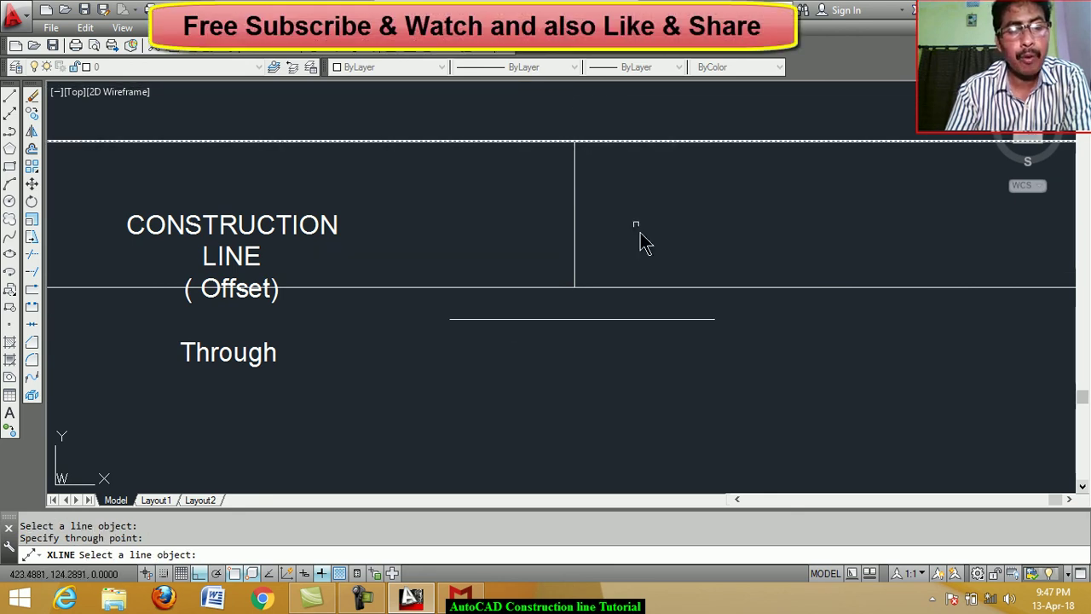
{"action": "key", "text": "Return"}
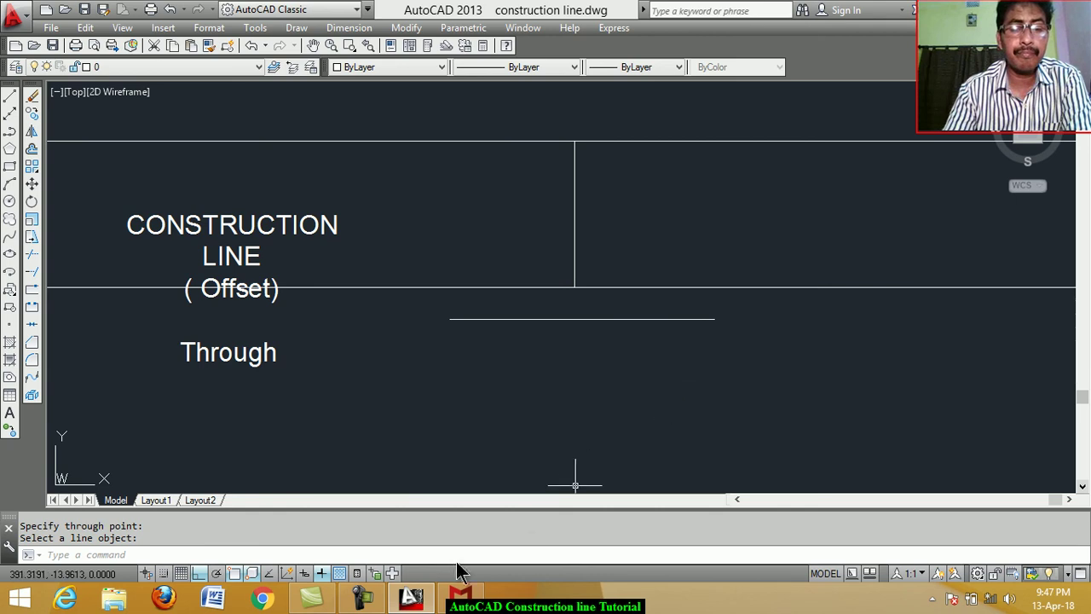
{"action": "left_click", "coordinate": [375, 602]}
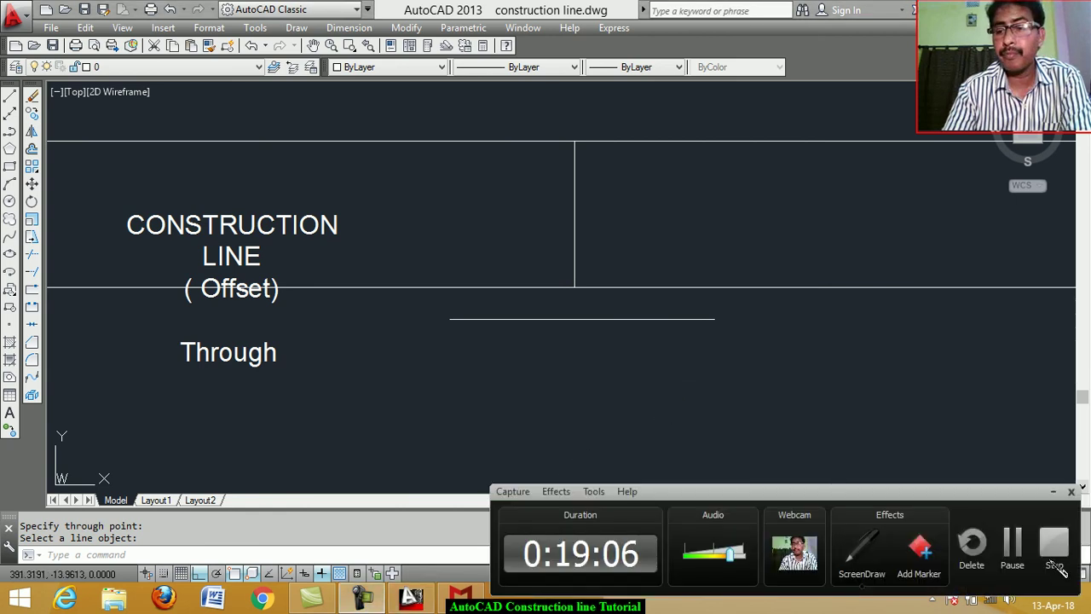